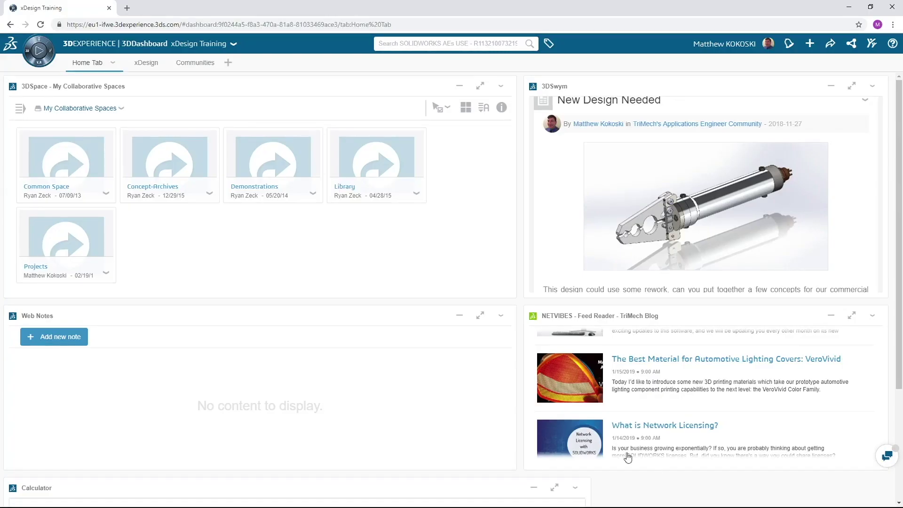
Switch the dashboard to xDesign, showing the PiCase Raspberry Pi 3B design
left_click(147, 63)
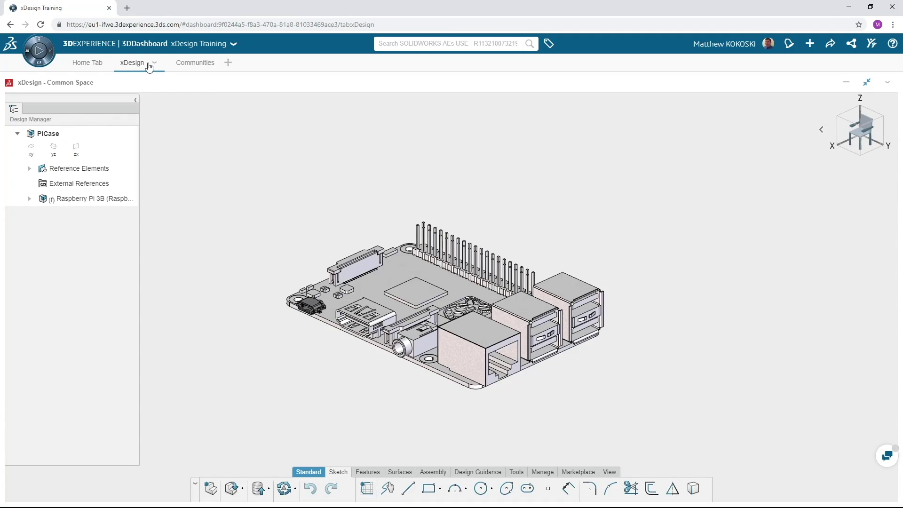
Close the PiCase model and start a new empty component
left_click(242, 488)
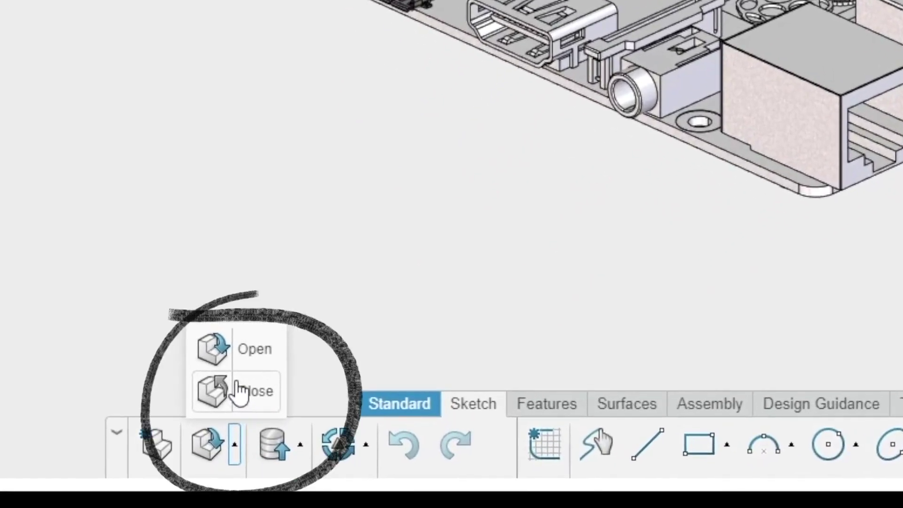
left_click(239, 392)
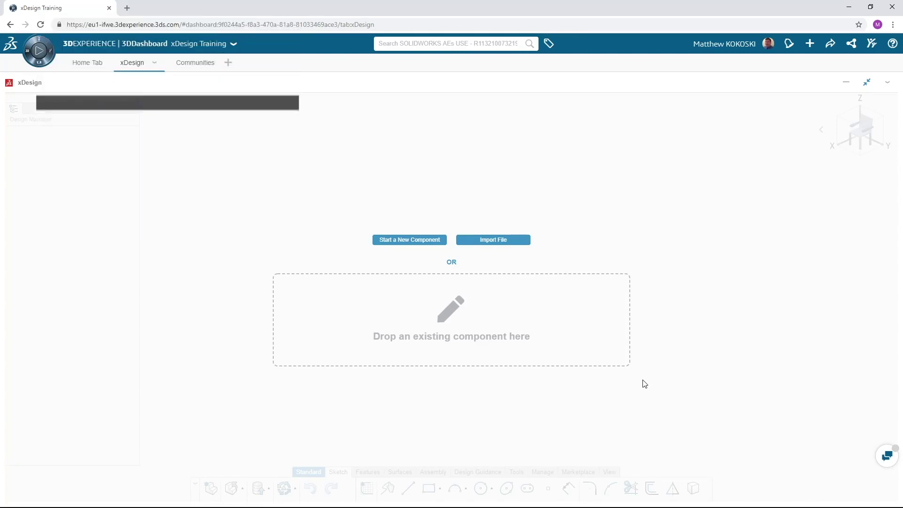
left_click(413, 241)
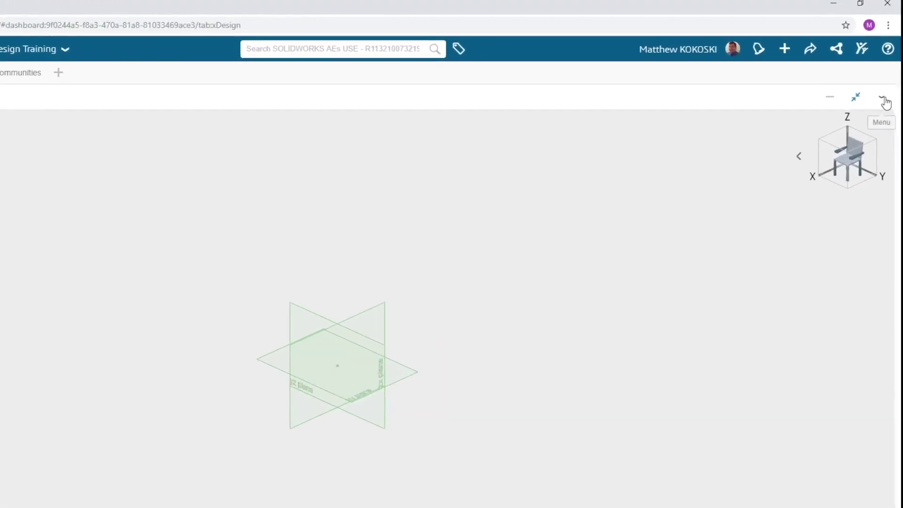
Set the Length Unit preference to inches and save the preferences
left_click(887, 82)
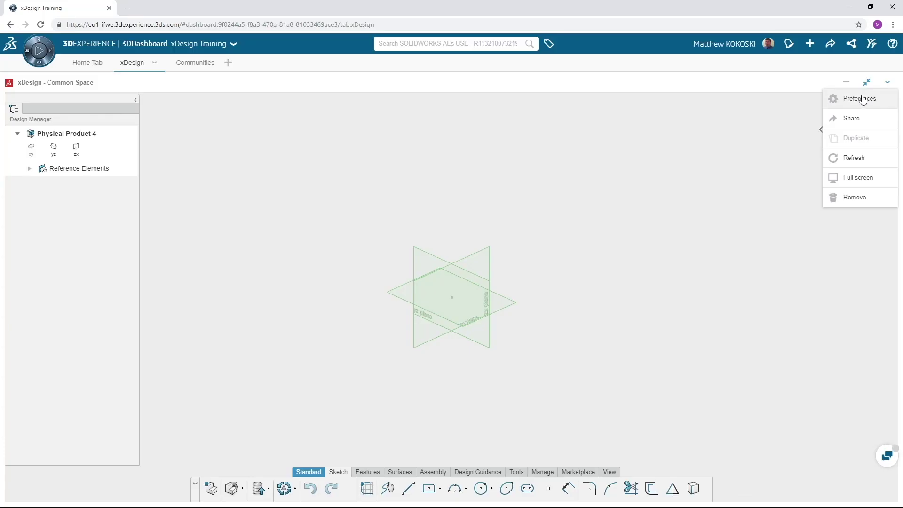
left_click(861, 99)
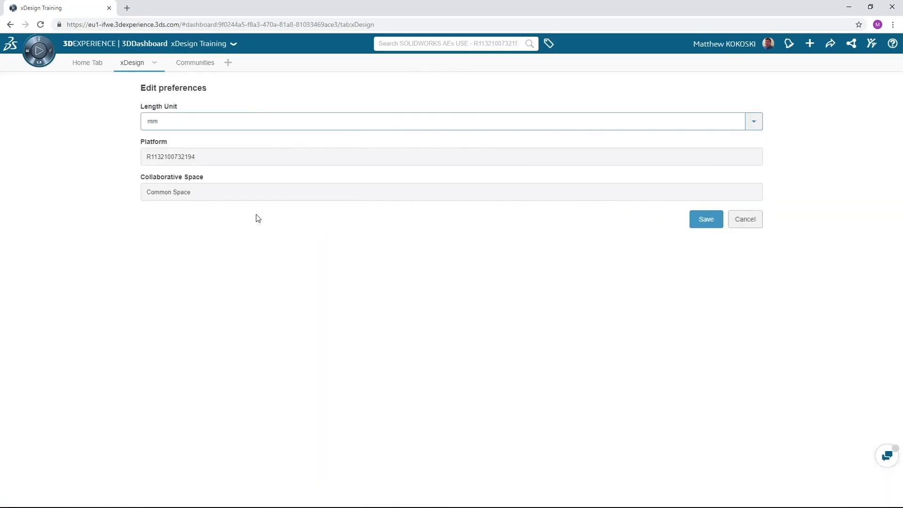
left_click(238, 124)
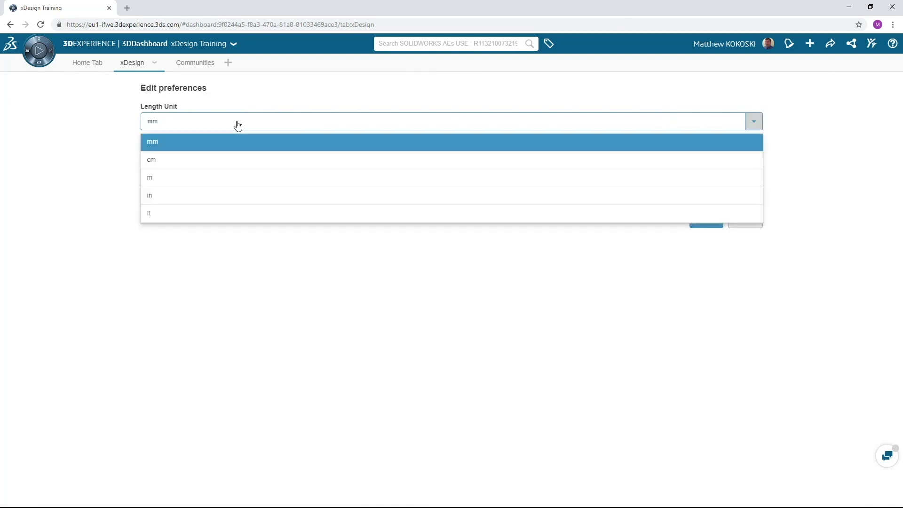
left_click(202, 195)
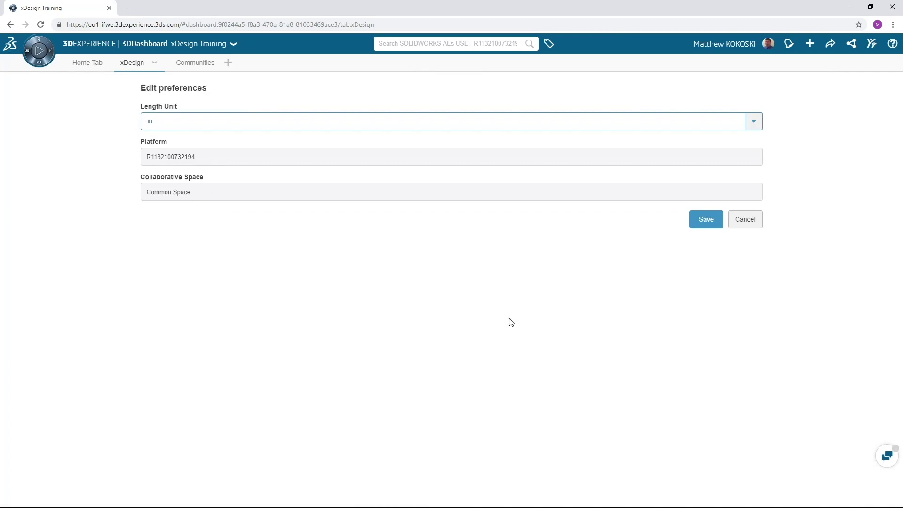
left_click(705, 219)
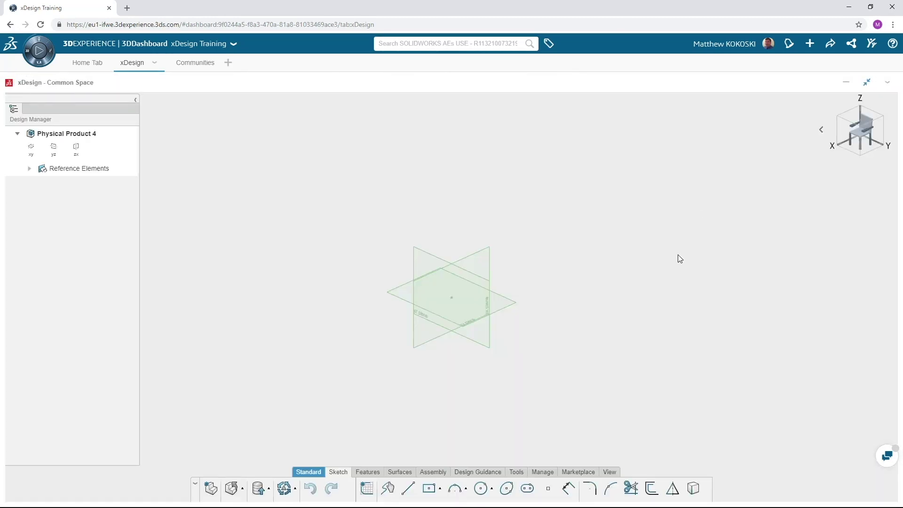
Rename Physical Product 4 to 'Toggle Clamp Base' and start a sketch on the xy plane
double_click(117, 134)
type("Toggle Cla")
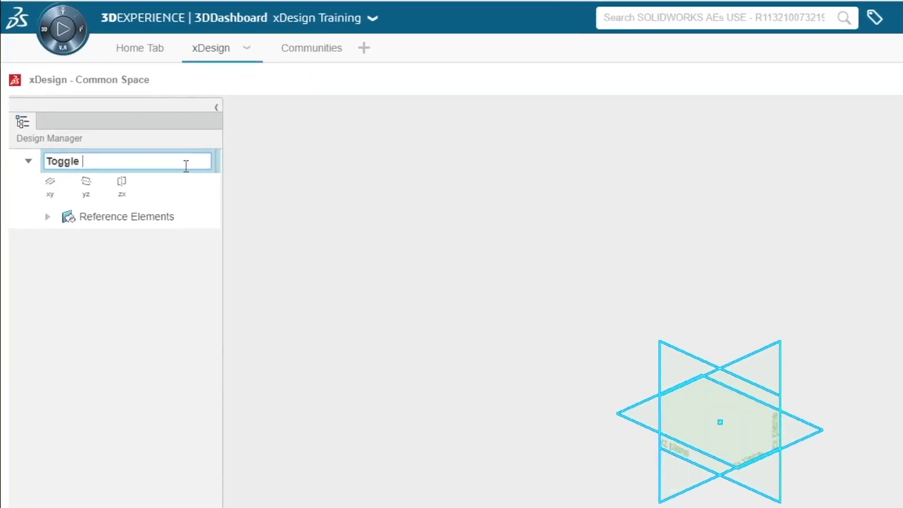
type("mp Base")
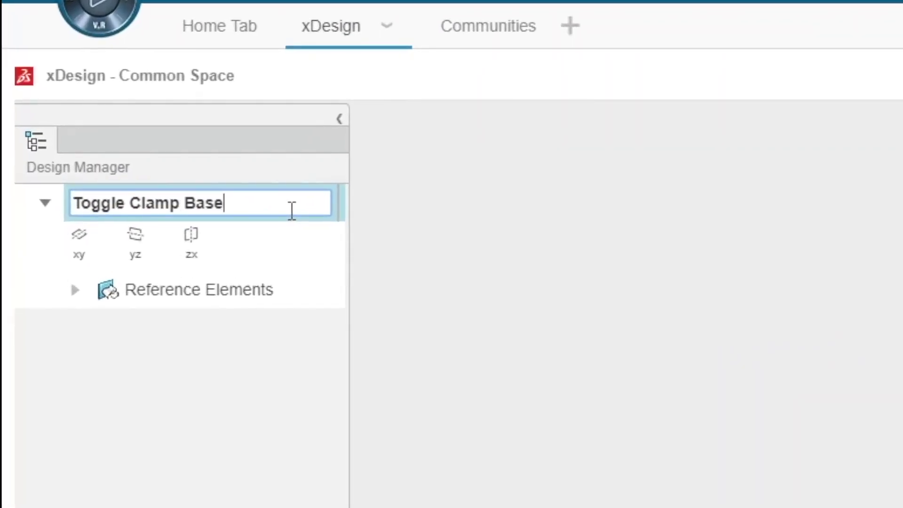
left_click(233, 336)
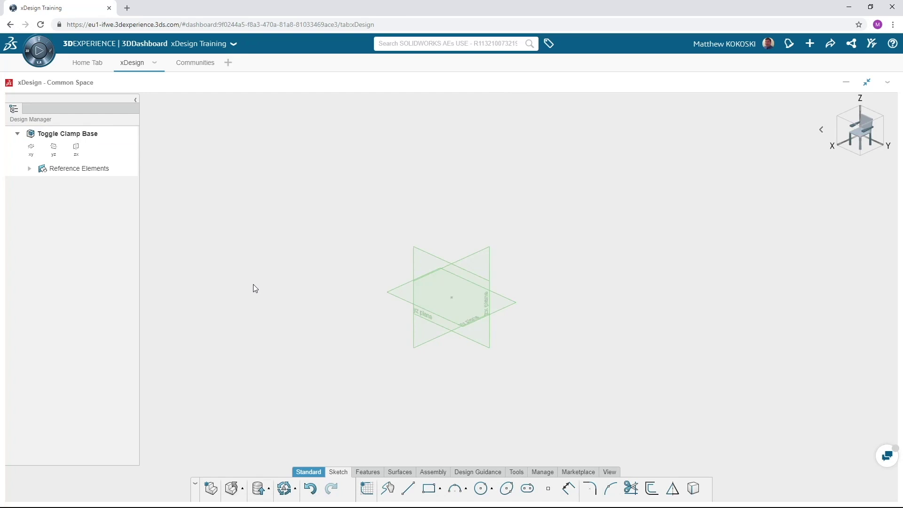
left_click(509, 304)
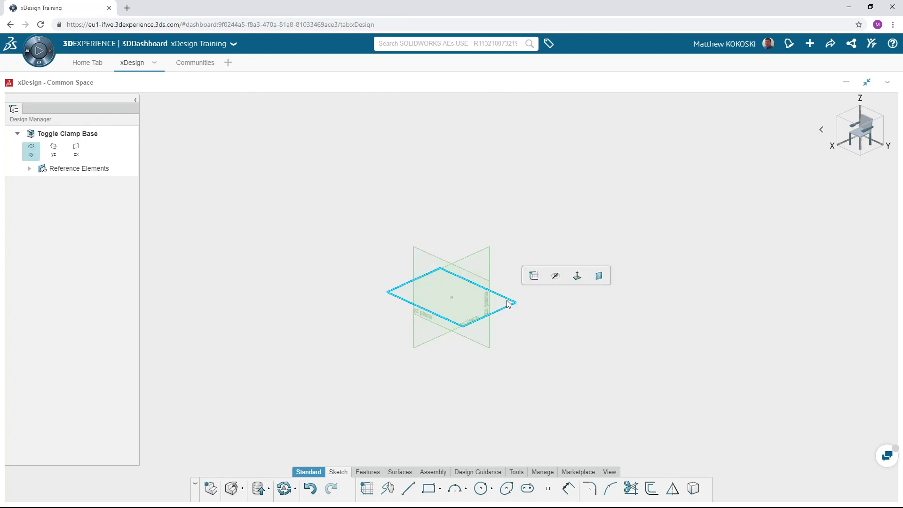
left_click(533, 278)
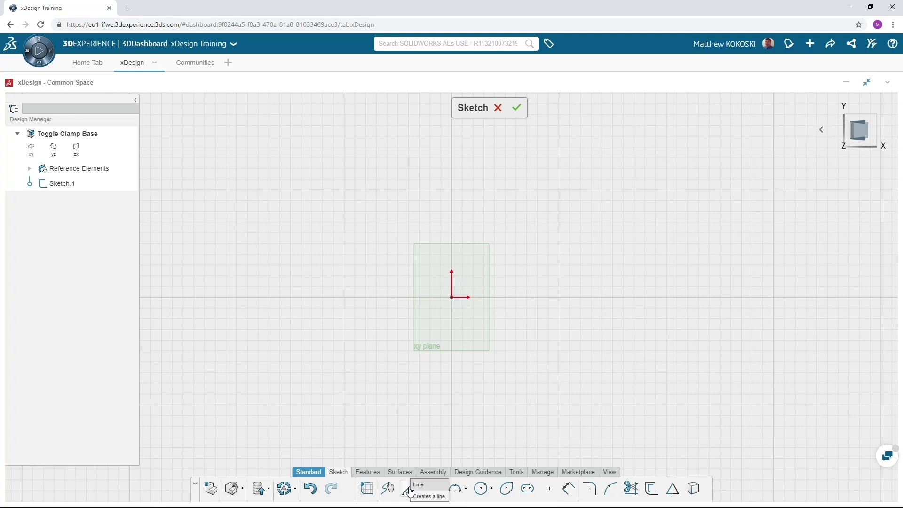
Draw a connected chain of slanted and horizontal lines in Sketch 1
left_click(407, 489)
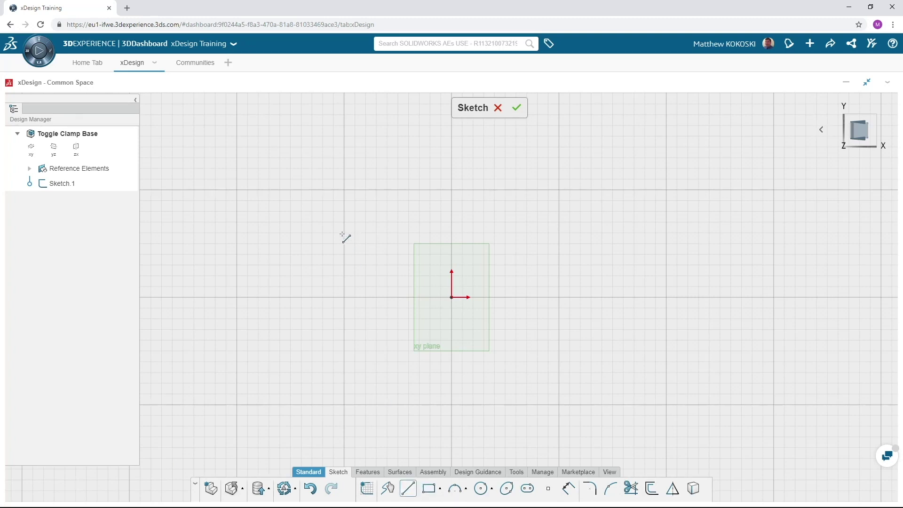
left_click_drag(340, 267, 387, 205)
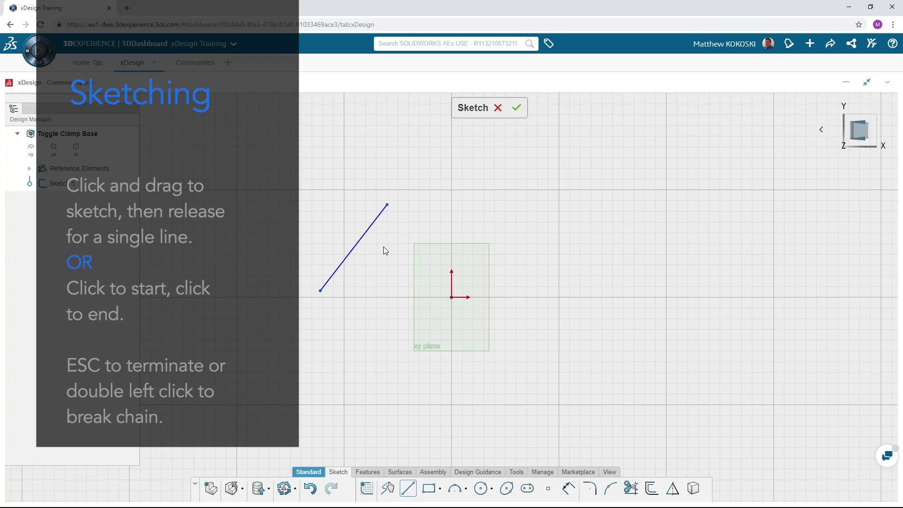
left_click_drag(387, 205, 551, 327)
left_click_drag(552, 327, 524, 267)
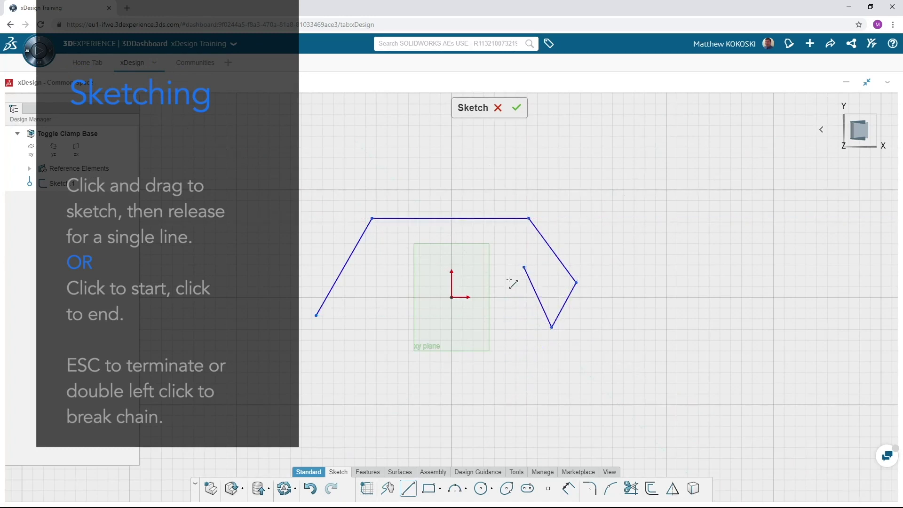
left_click(535, 293)
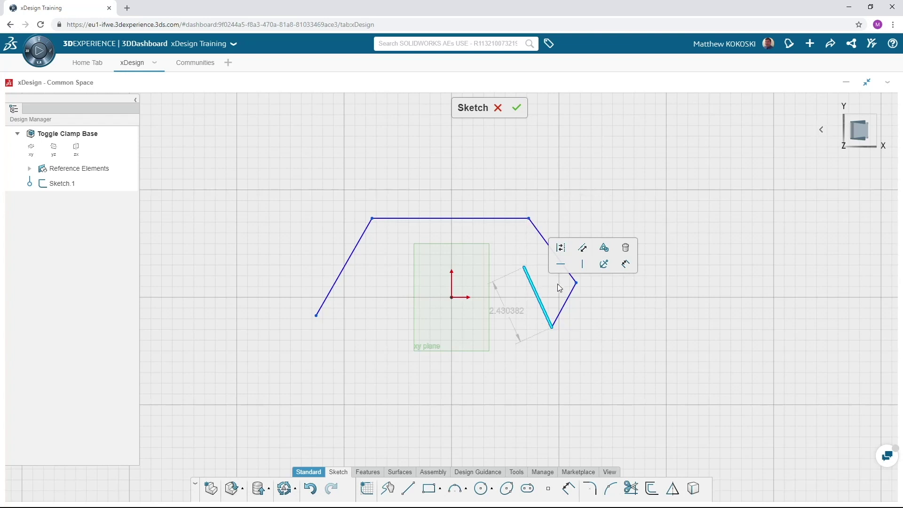
Make the short right line vertical and the left line perpendicular to the top line
left_click(582, 264)
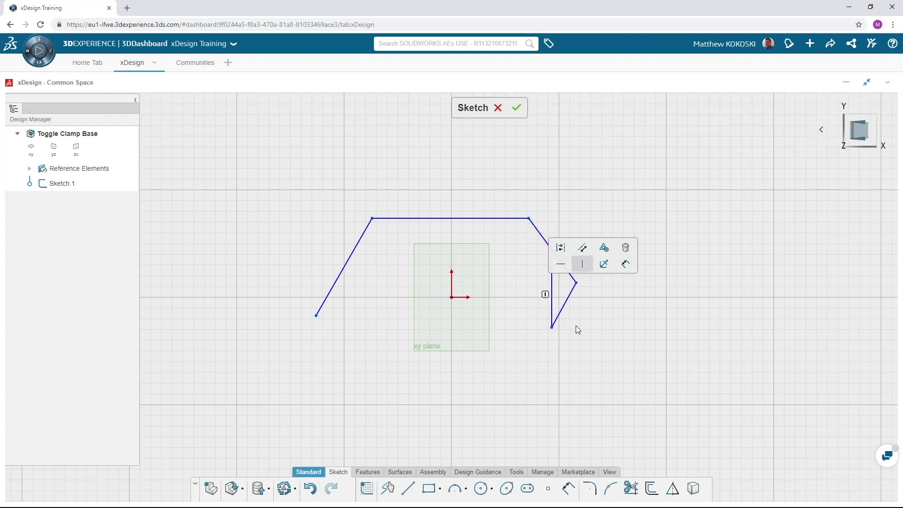
left_click(565, 272)
left_click(566, 302)
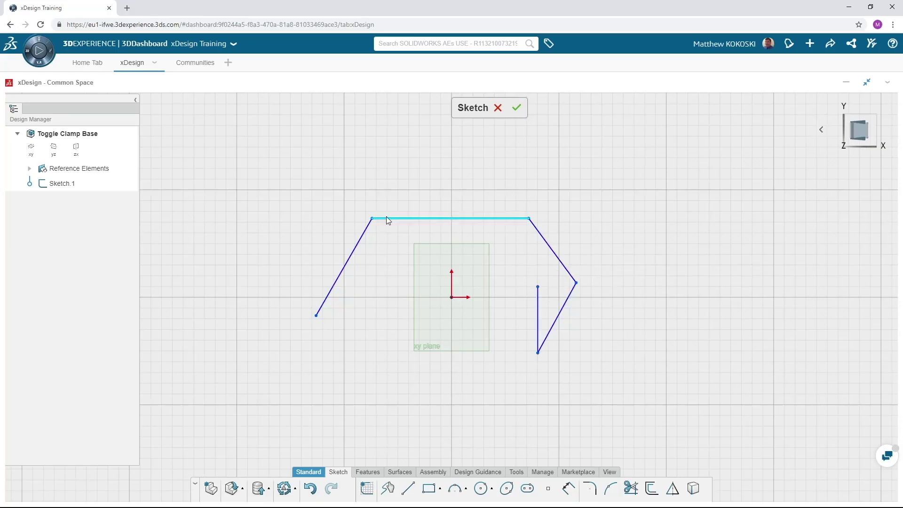
left_click(386, 218)
left_click(361, 247)
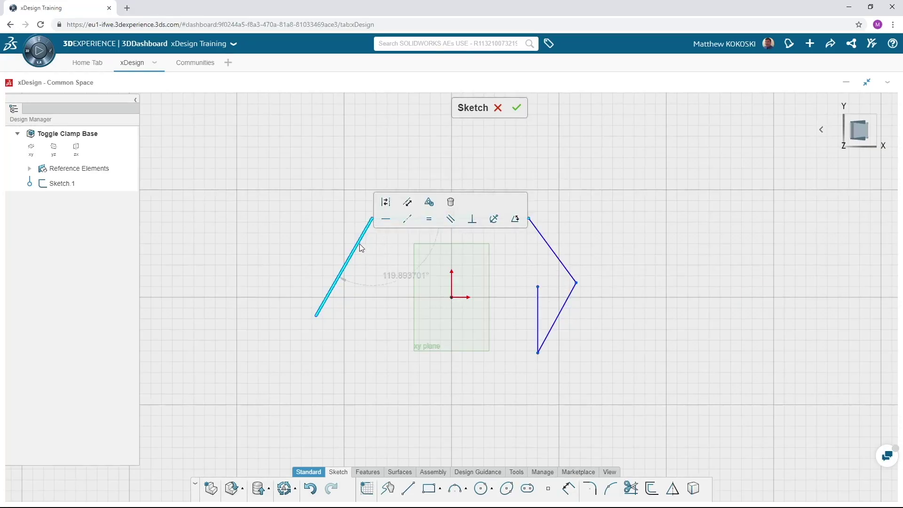
left_click(472, 220)
Delete the left line and its relation, then box-select and delete all remaining lines
left_click(381, 349)
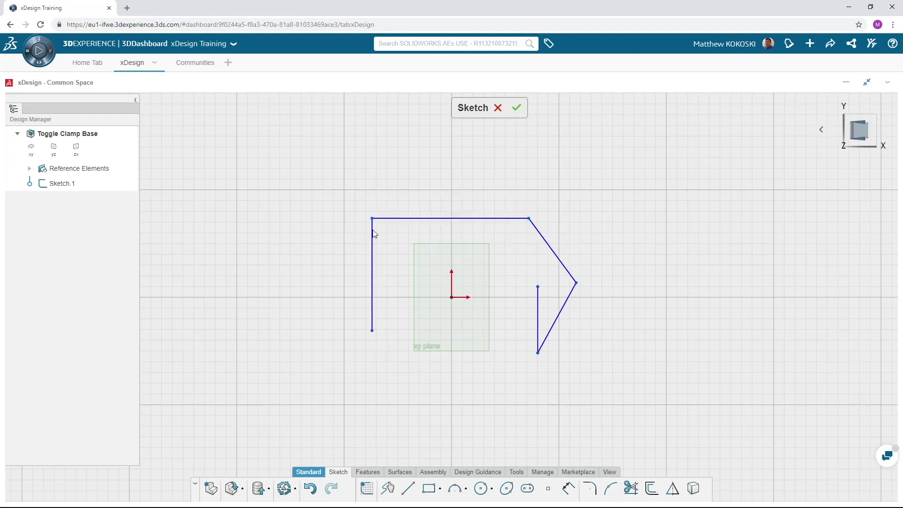
left_click(370, 228)
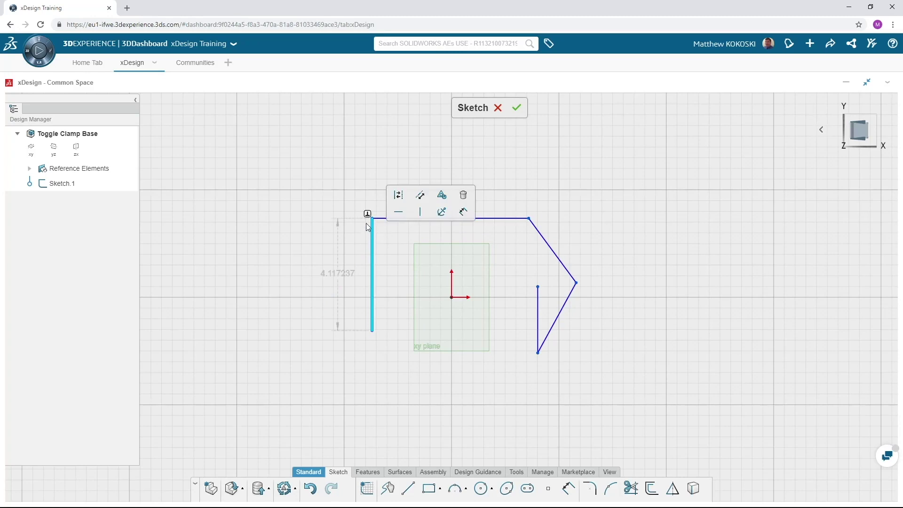
left_click(367, 214)
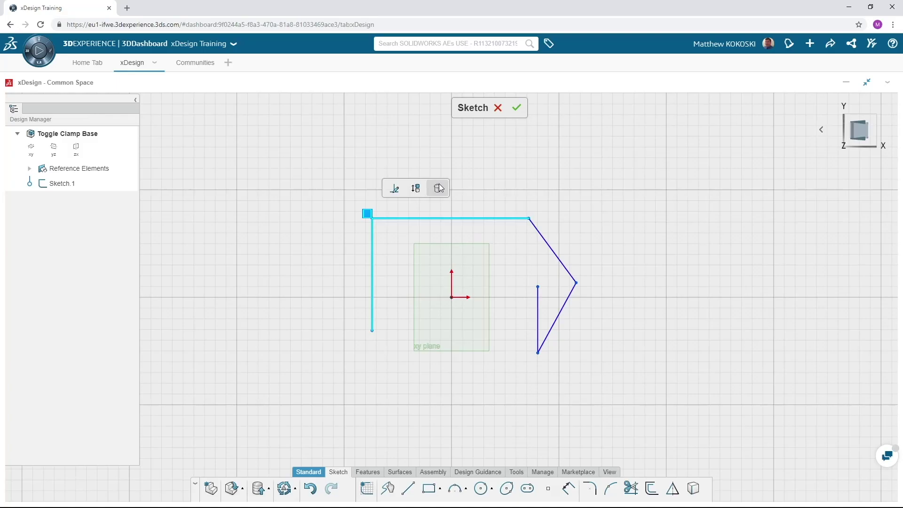
left_click(422, 85)
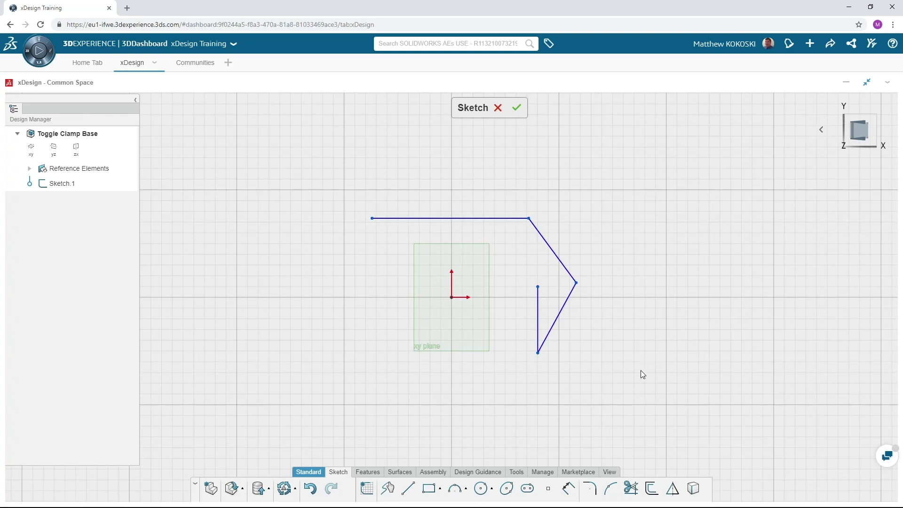
mouse_move(641, 370)
left_mouse_down()
mouse_move(468, 242)
mouse_move(382, 197)
left_mouse_up()
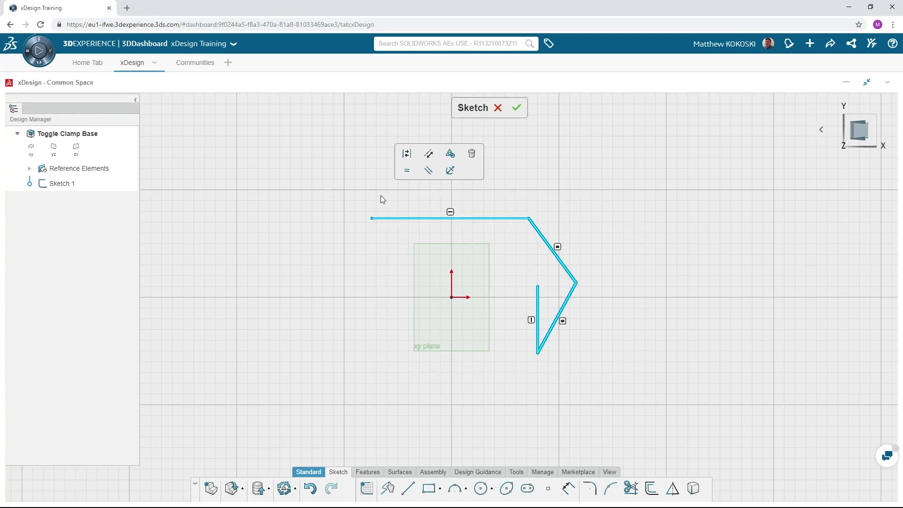
left_click(472, 155)
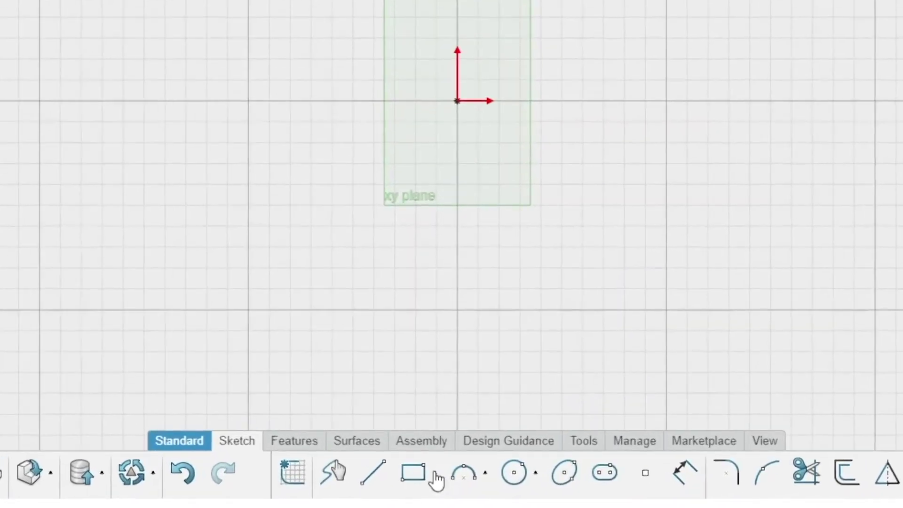
Draw a wide Center Rectangle centred on the origin and select its right edge
left_click(435, 472)
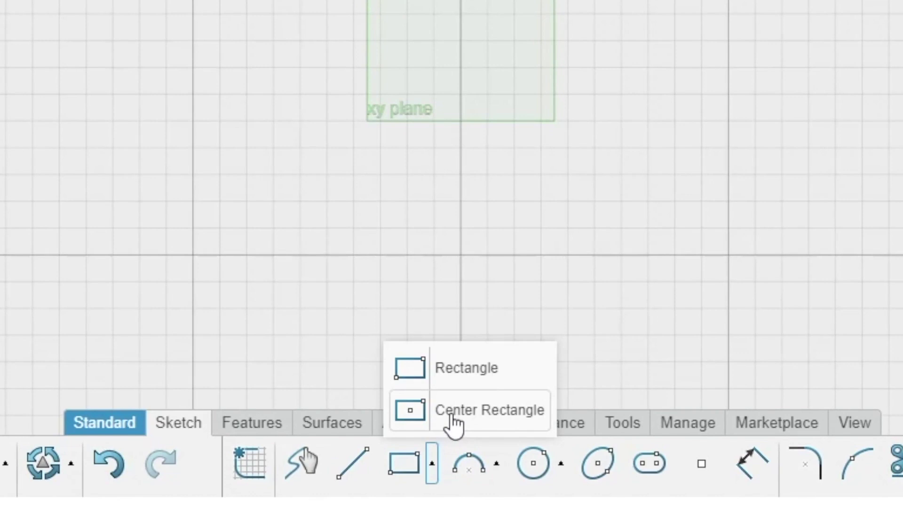
left_click(453, 418)
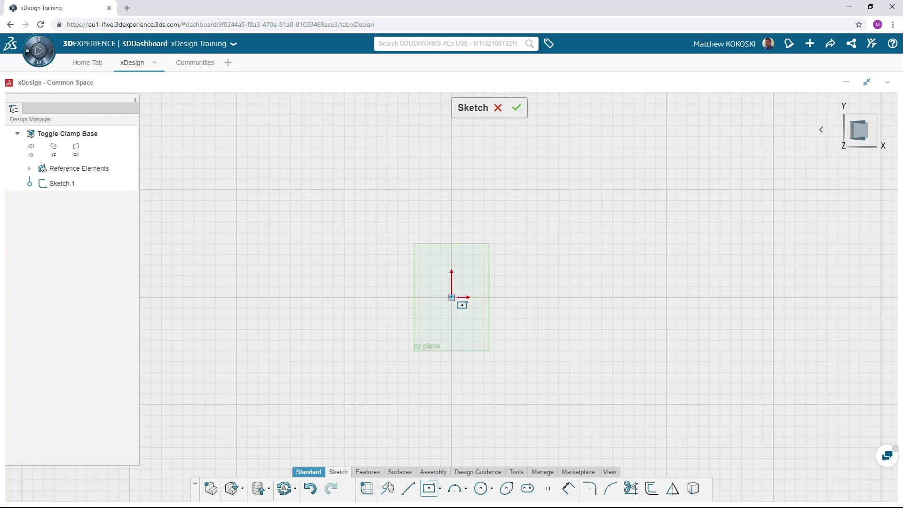
left_click(452, 297)
left_click(577, 210)
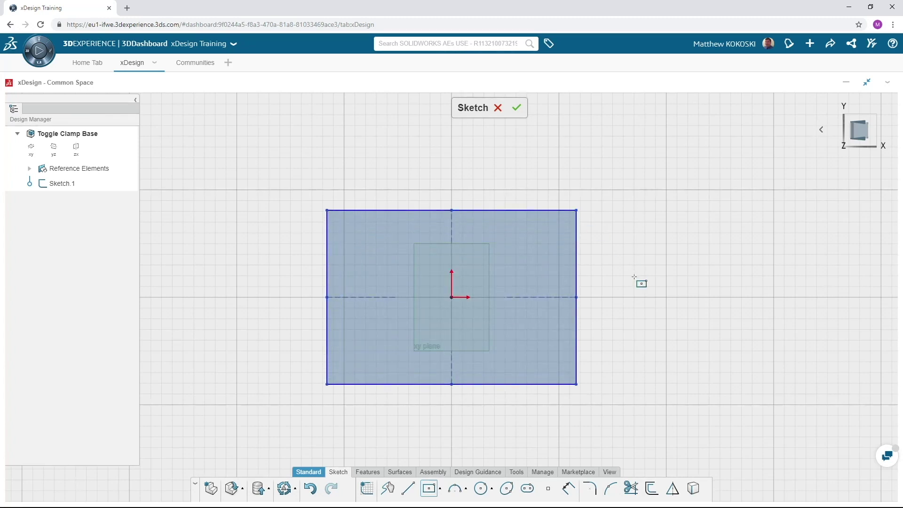
key("Escape")
left_click(578, 267)
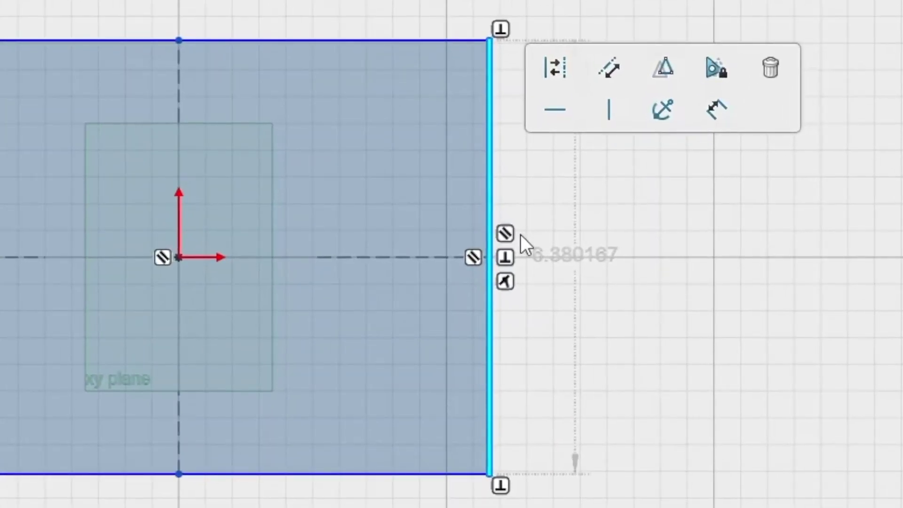
Dimension the rectangle 2.5 in tall and 4.5 in wide
double_click(582, 257)
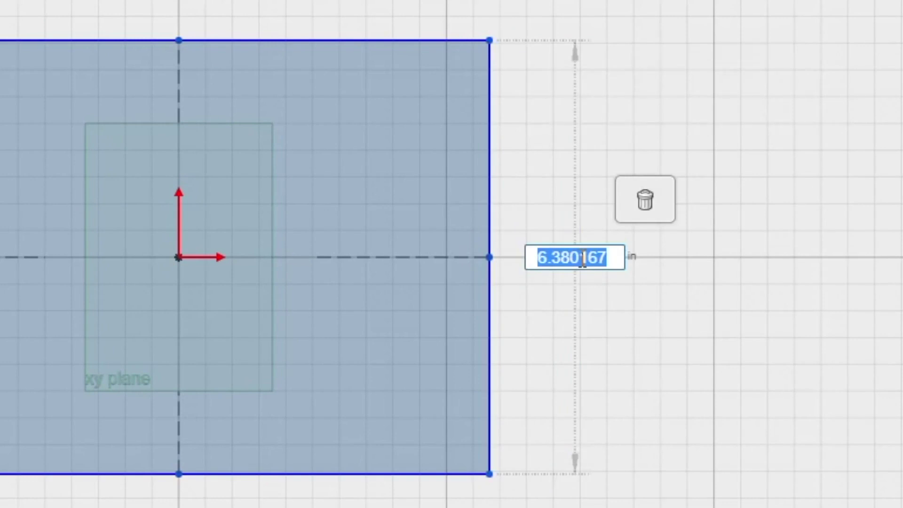
type("2.5")
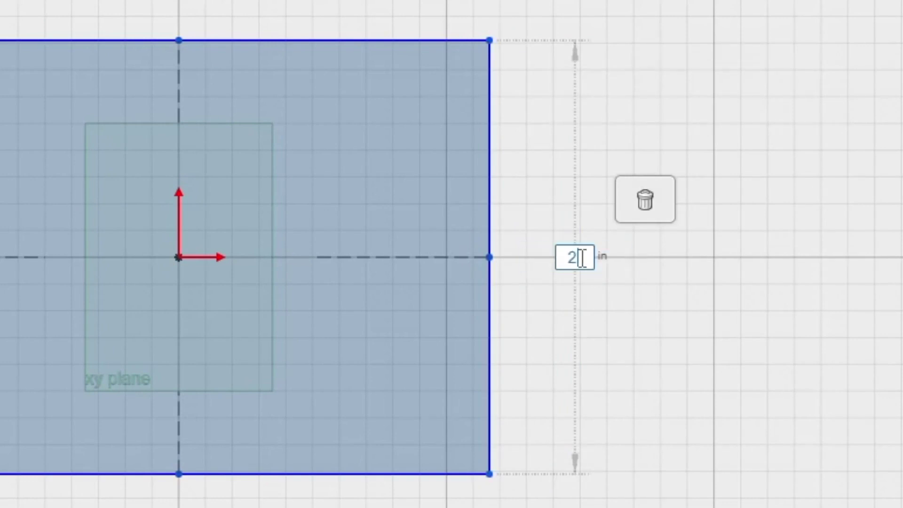
key("Return")
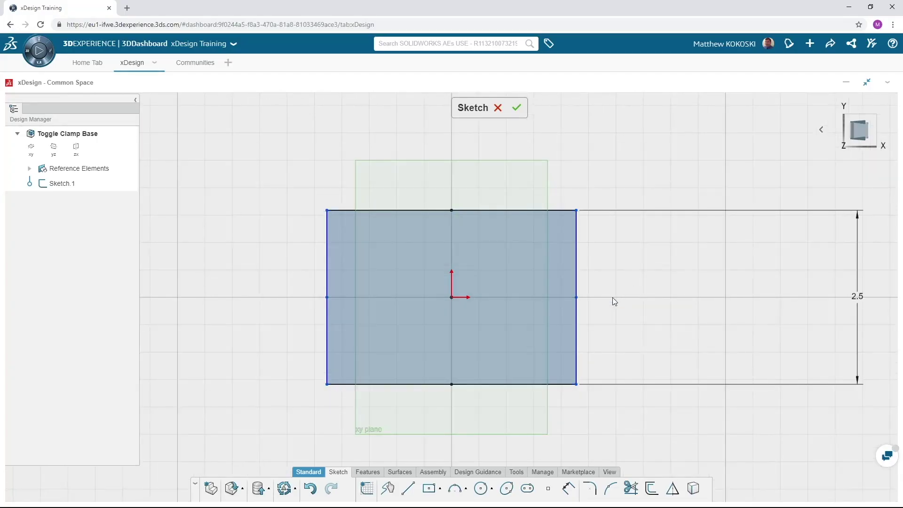
left_click(520, 210)
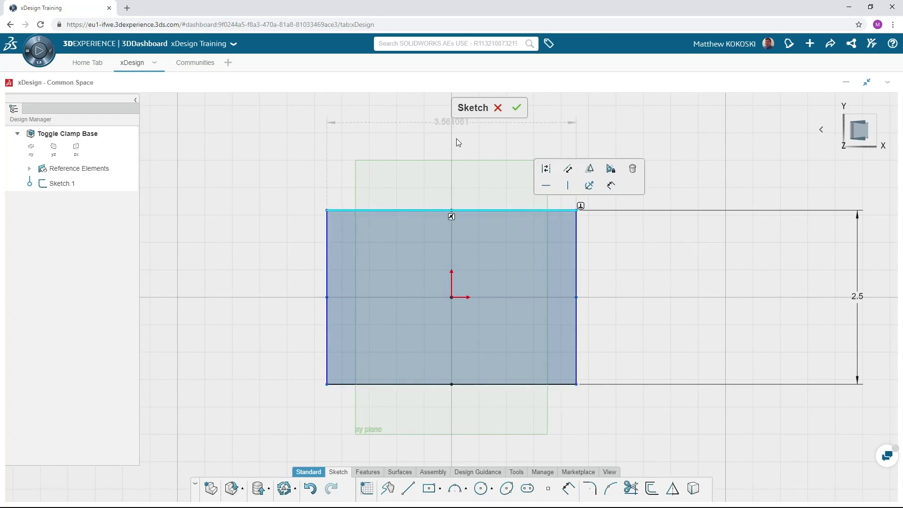
left_click(446, 124)
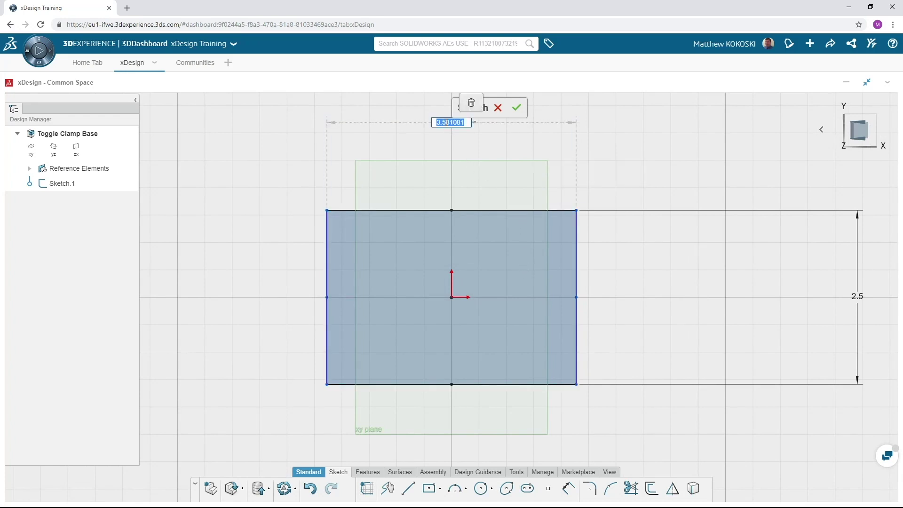
type("4.5")
key("Return")
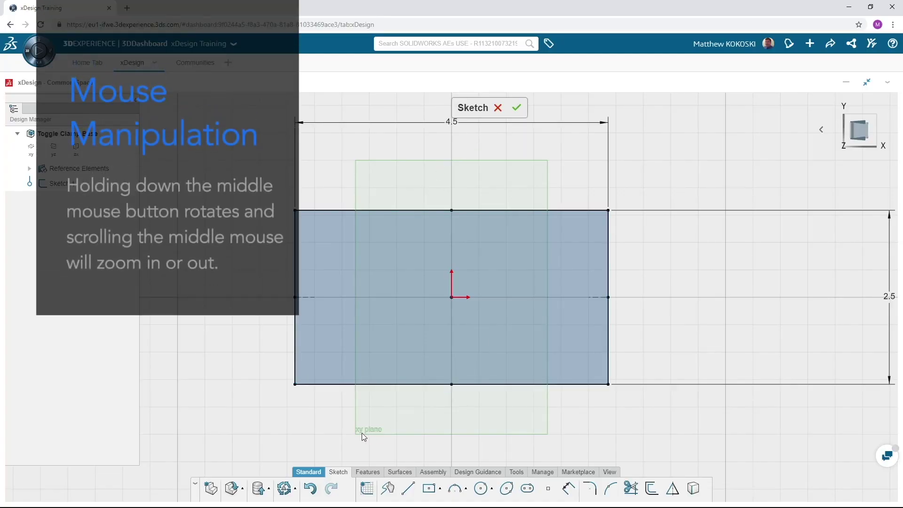
mouse_move(363, 434)
middle_mouse_down()
mouse_move(346, 393)
mouse_move(377, 329)
mouse_move(400, 364)
middle_mouse_up()
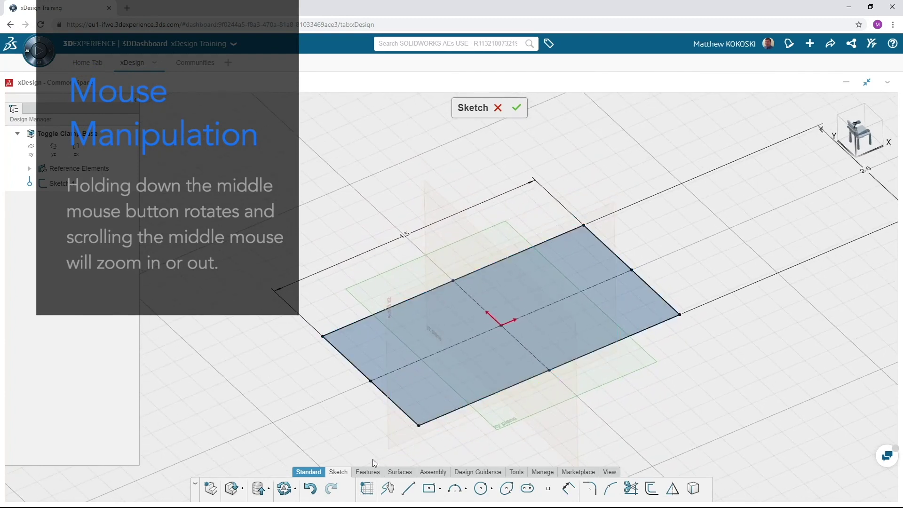
left_click(368, 472)
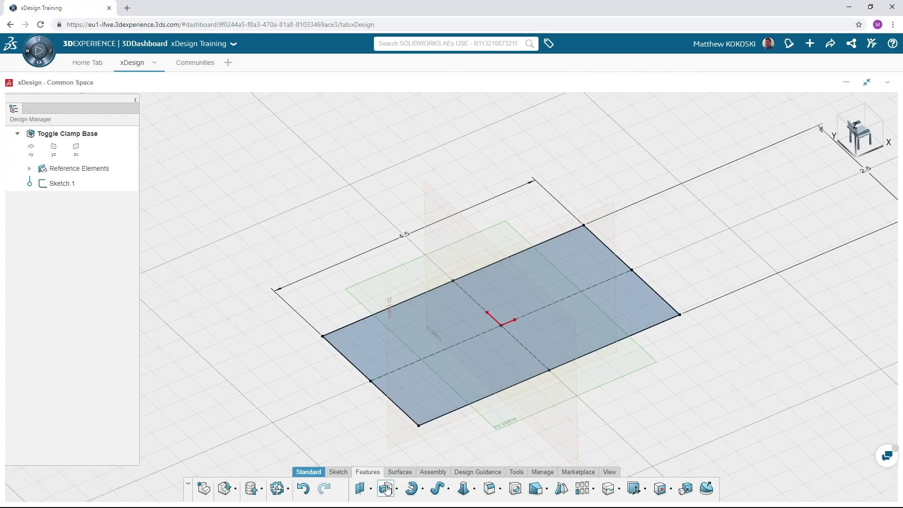
Extrude the rectangle 0.1875 in into a solid plate
left_click(387, 489)
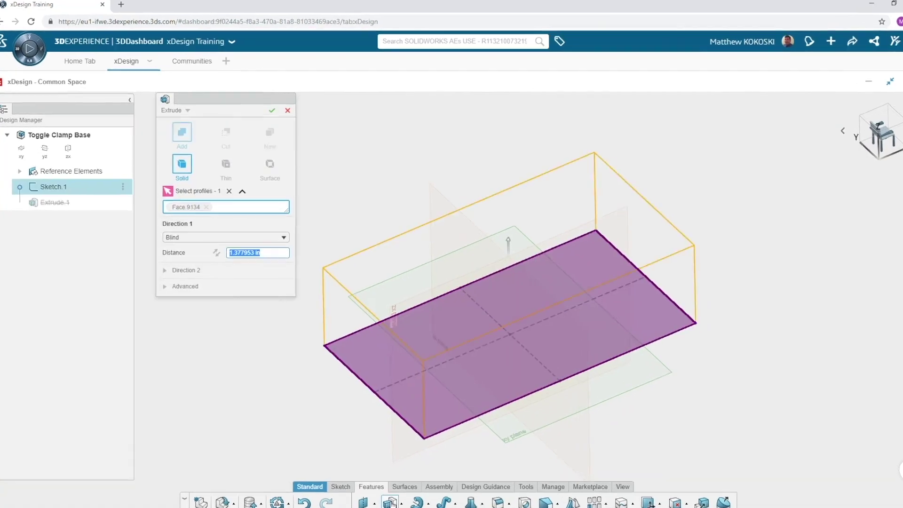
left_click(267, 273)
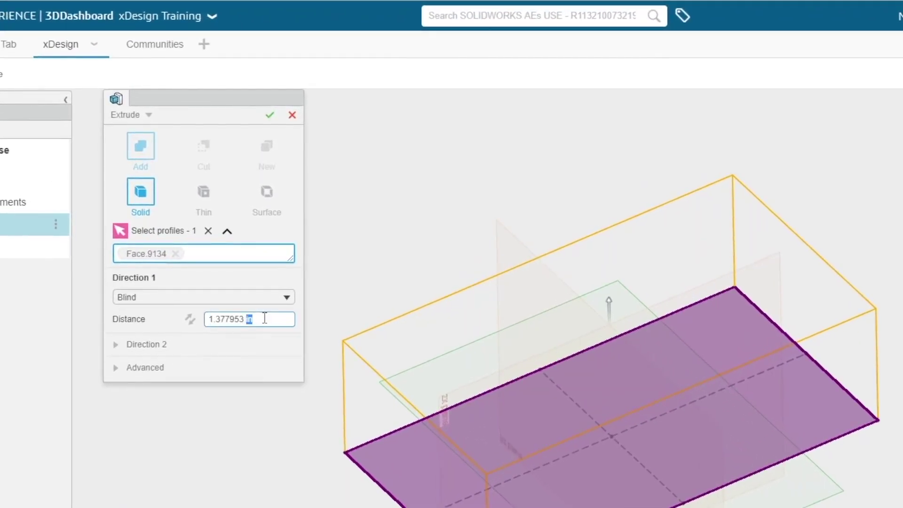
triple_click(267, 272)
type(".1875")
key("Return")
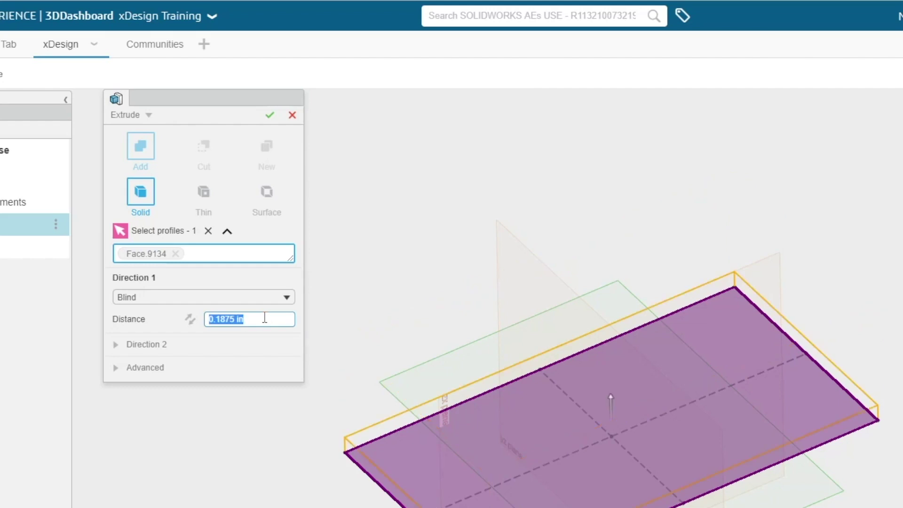
left_click(271, 115)
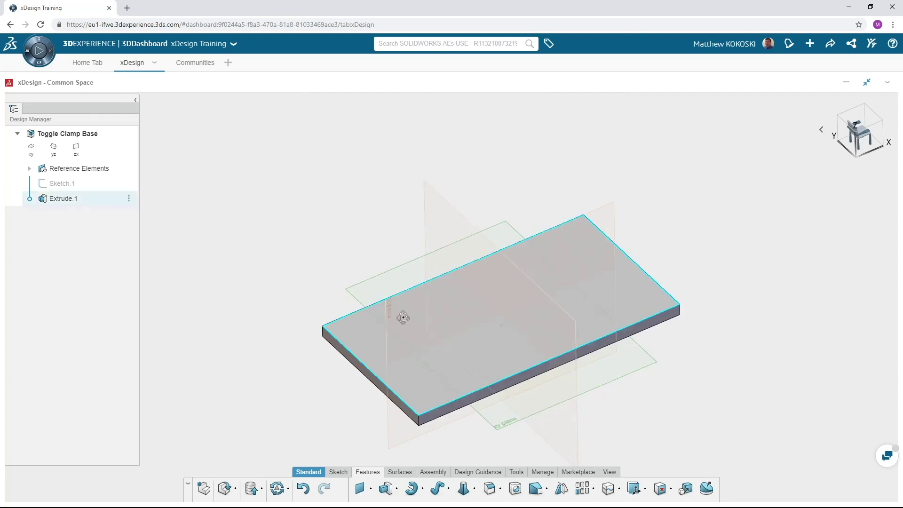
middle_click_drag(461, 423, 466, 395)
middle_click_drag(404, 298, 656, 335)
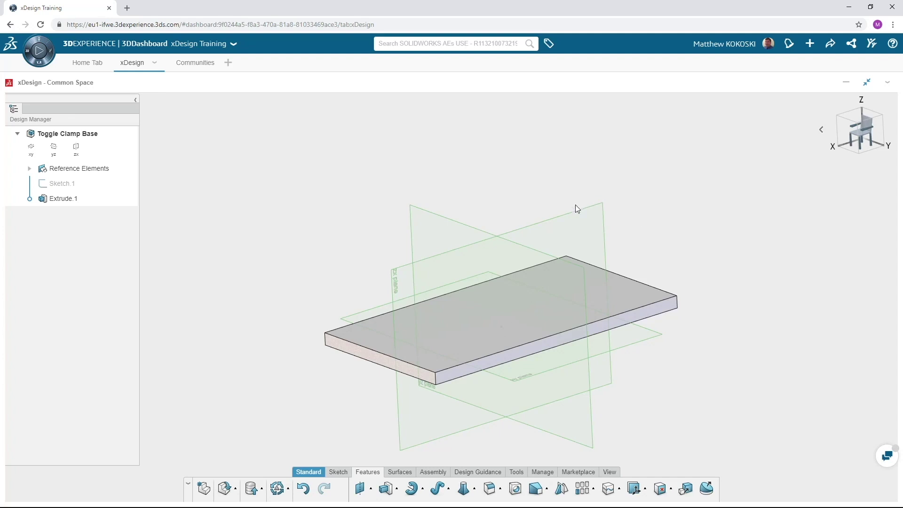
Start a sketch on the zx plane and draw a vertical line up from the plate's top-right corner
left_click(587, 216)
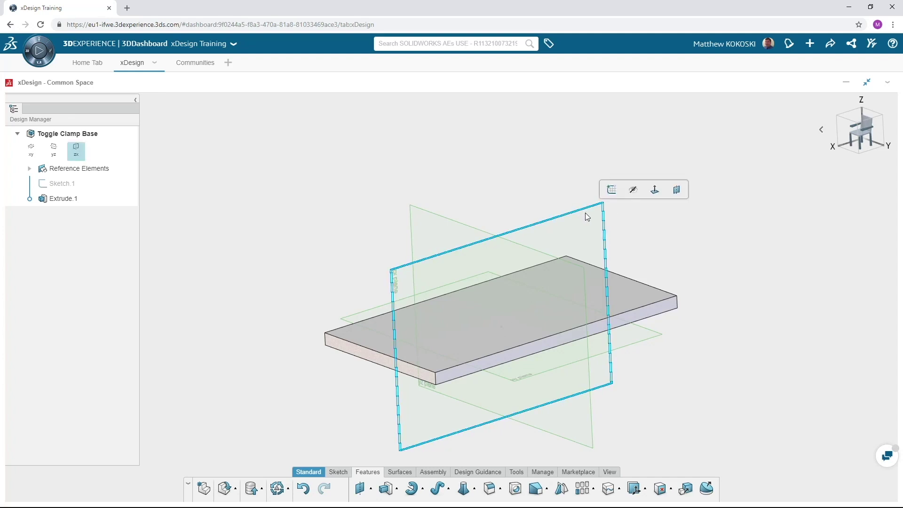
left_click(612, 192)
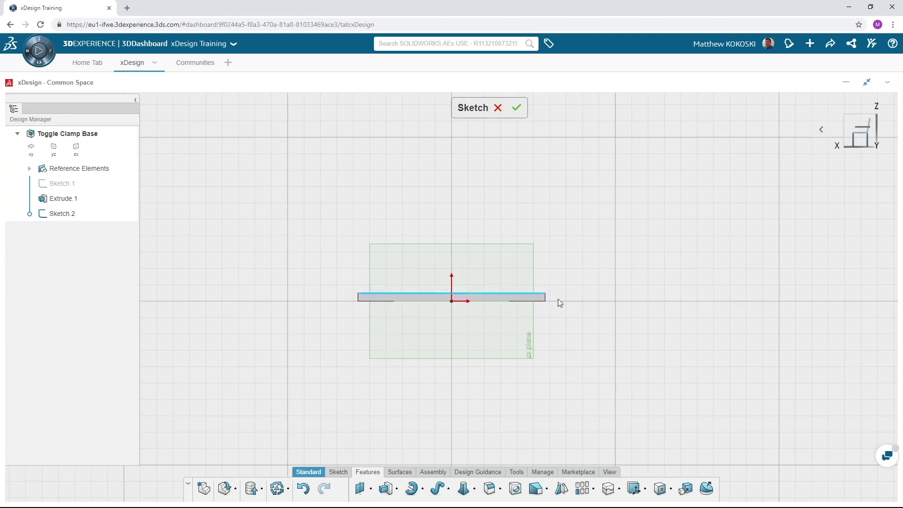
scroll(561, 291, "up", 2)
scroll(546, 275, "up", 3)
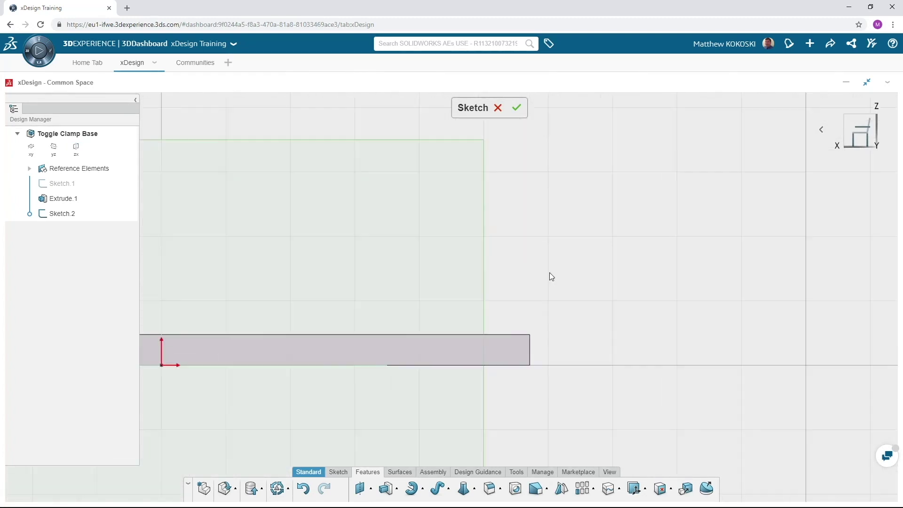
left_click(338, 473)
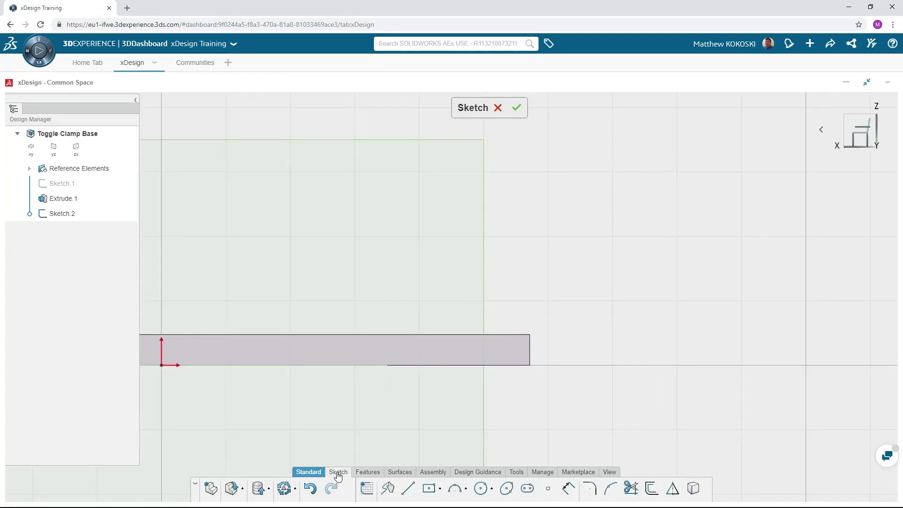
left_click(408, 490)
left_click(530, 335)
double_click(530, 219)
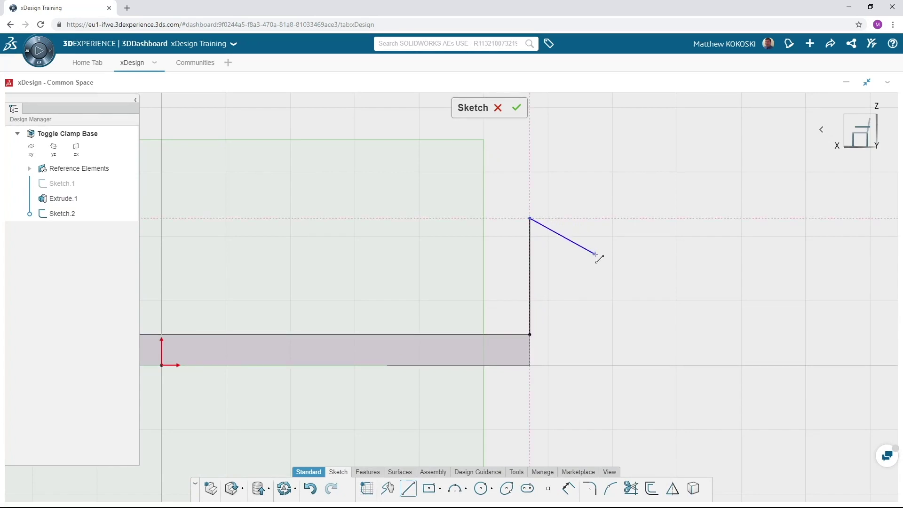
key("Escape")
Add a tangent arc sweeping left from the vertical line's top end
left_click(466, 489)
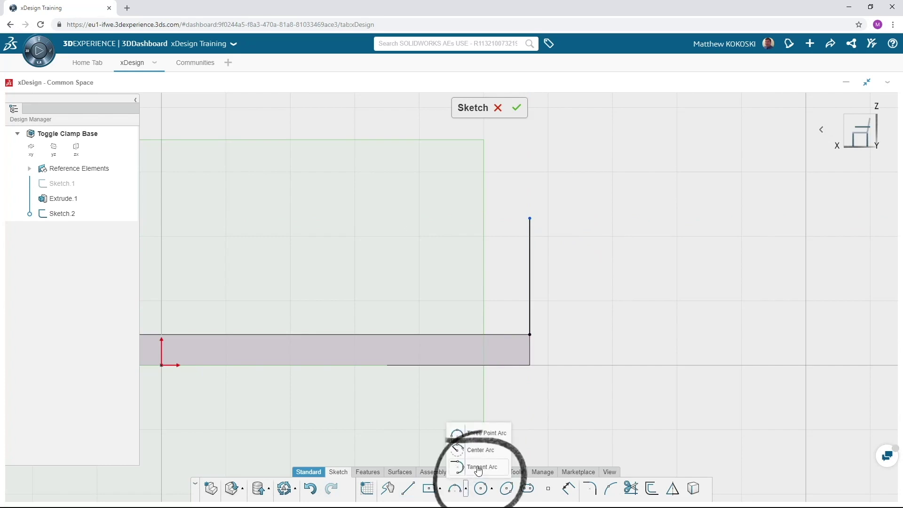
left_click(478, 467)
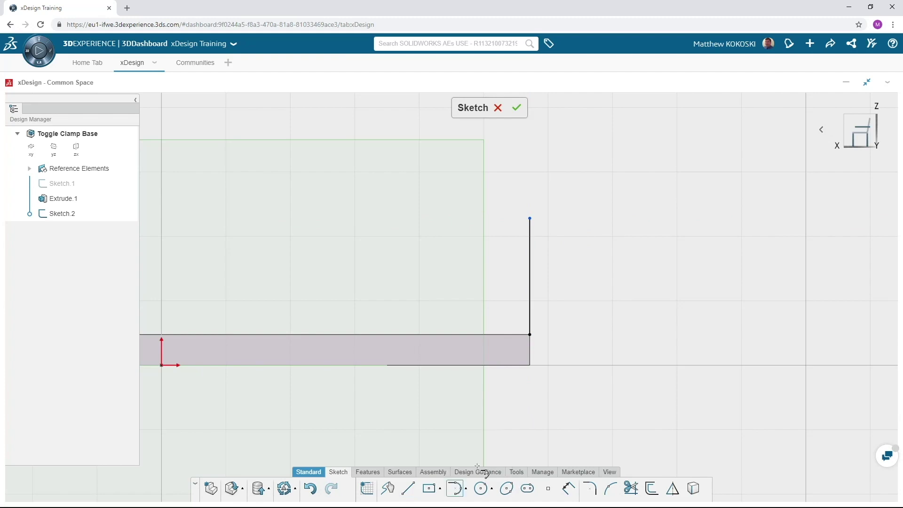
left_click(530, 218)
left_click(488, 206)
key("Escape")
Close the tab profile with a slanted line to the plate edge and a line back to the corner
left_click(408, 489)
left_click(487, 207)
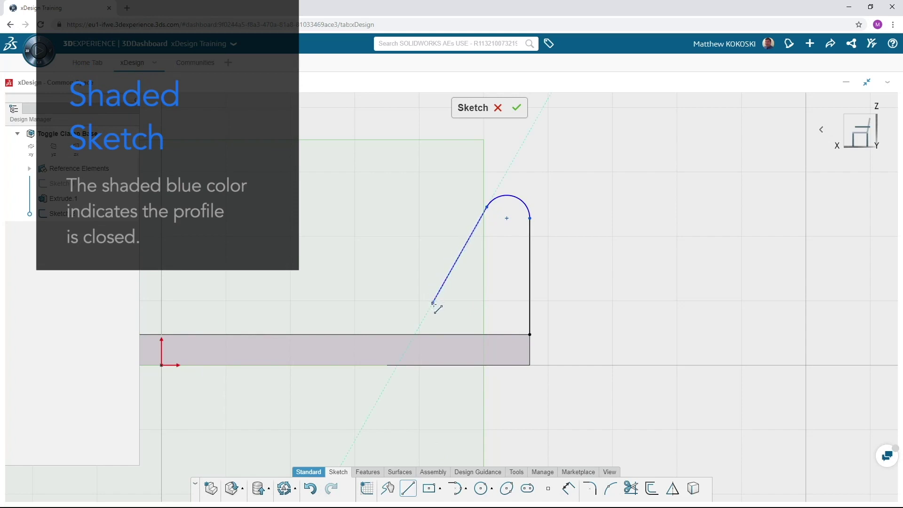
left_click(415, 334)
left_click(530, 335)
key("Escape")
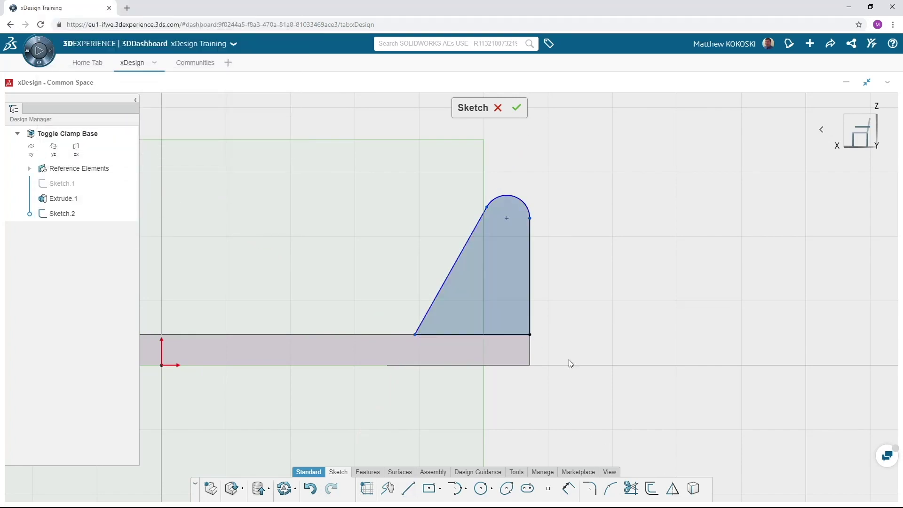
Set the tab's top arc radius to 0.2 and its vertical side height to 0.6
left_click(521, 199)
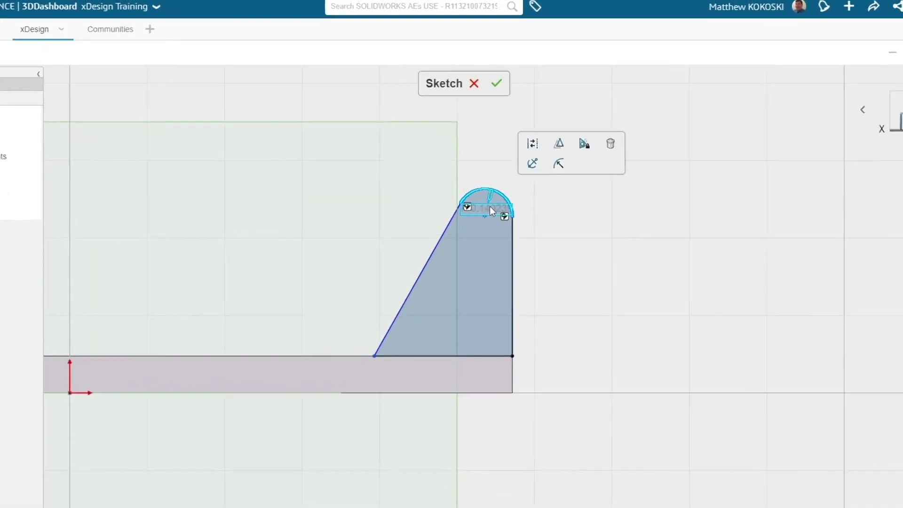
double_click(490, 208)
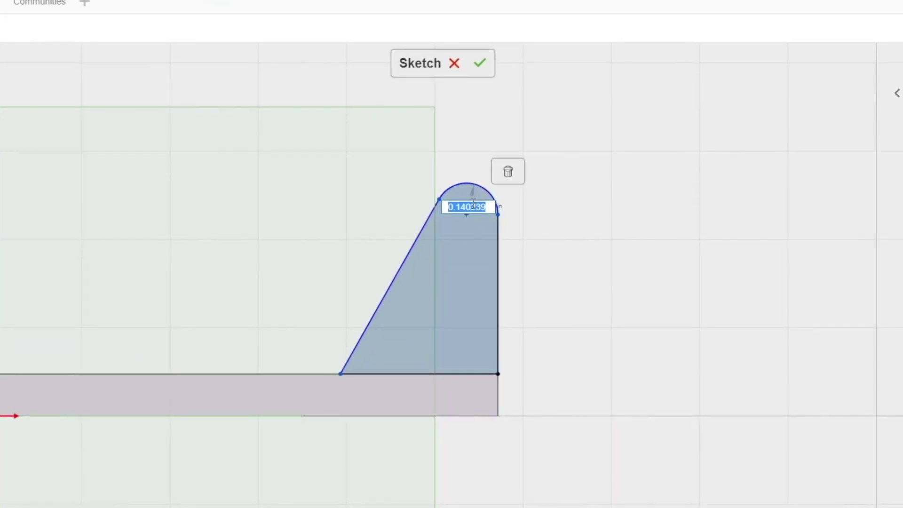
type("0.2")
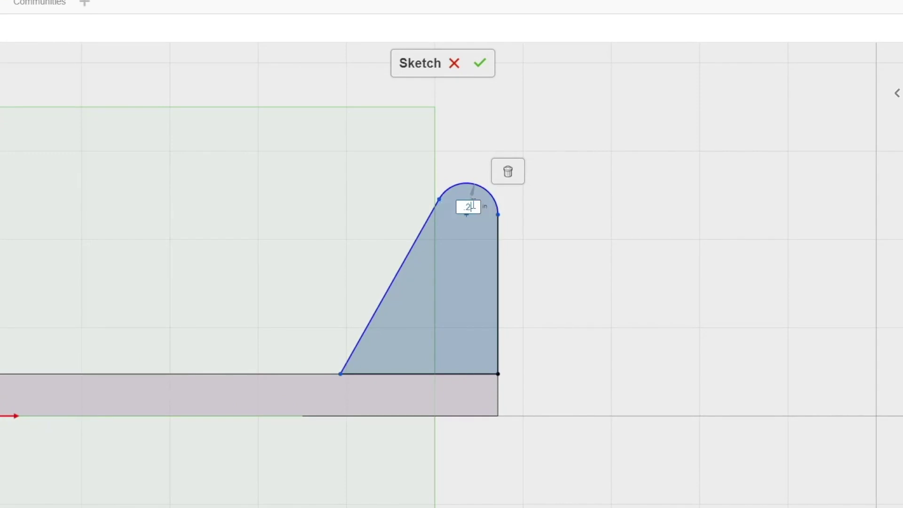
key("Return")
left_click(498, 327)
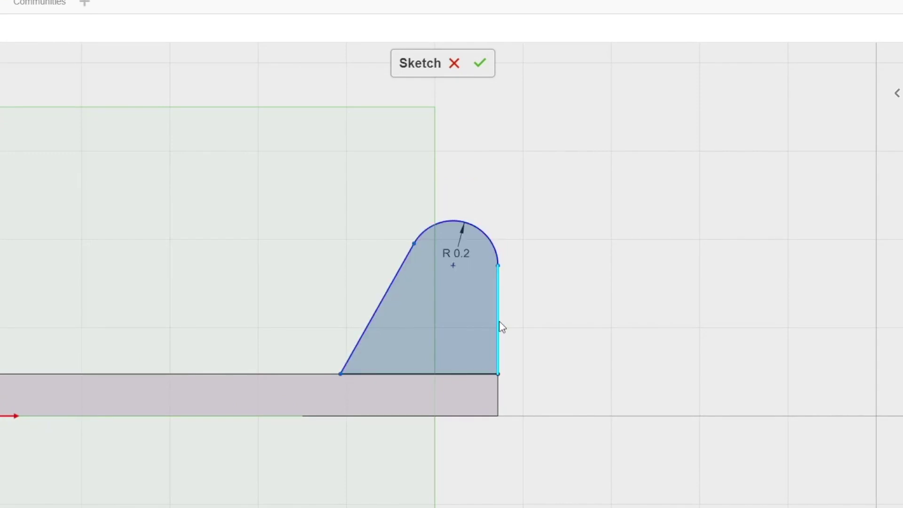
left_click(787, 321)
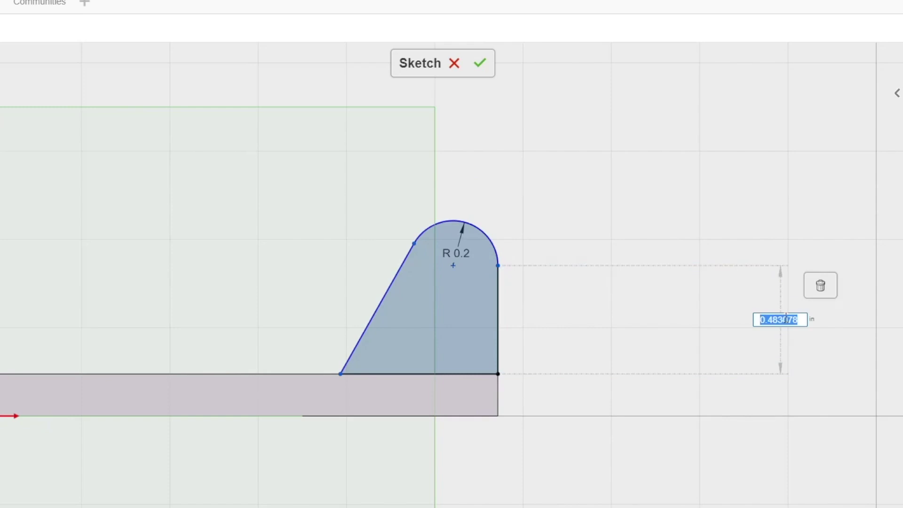
type("0.6")
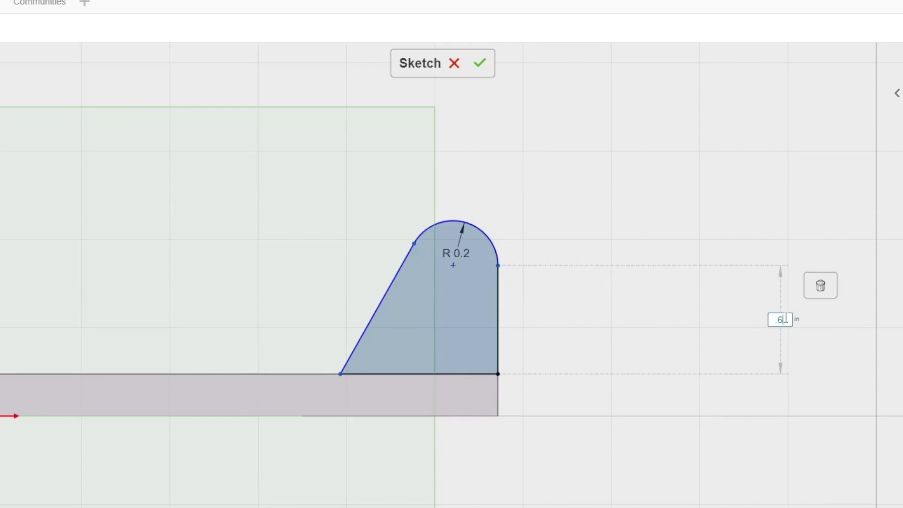
key("Return")
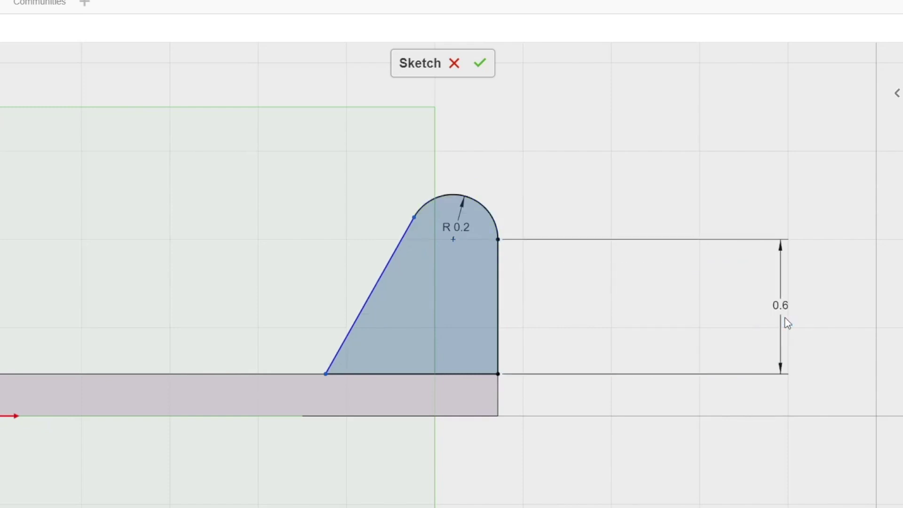
Dimension the slanted edge at 65° from the bottom line
left_click(366, 303)
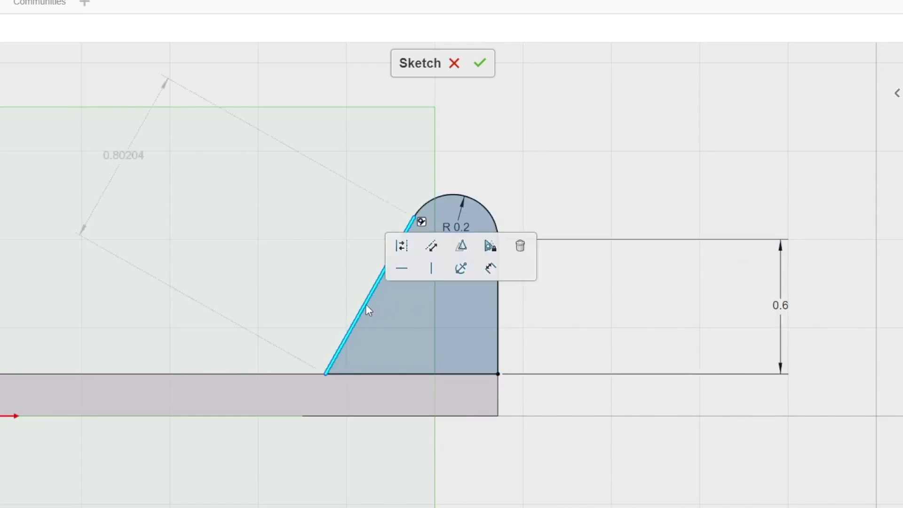
left_click(403, 374)
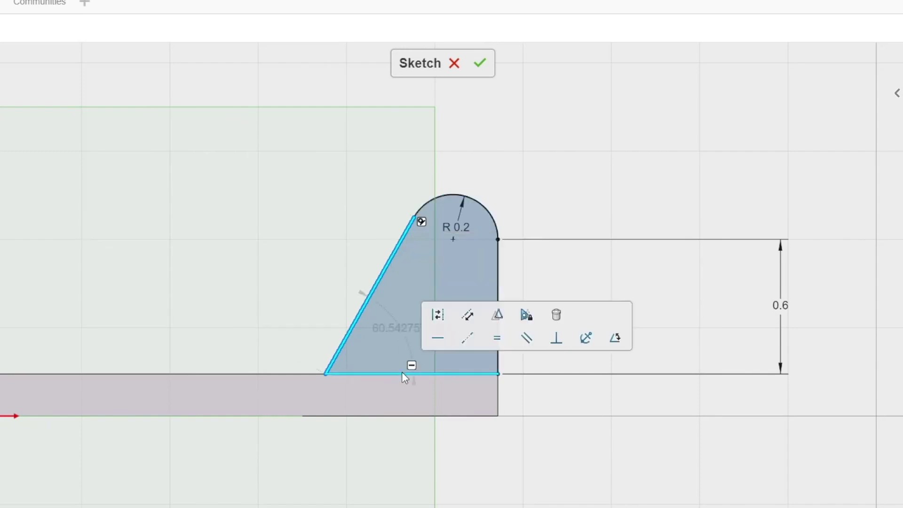
left_click(390, 331)
type("65")
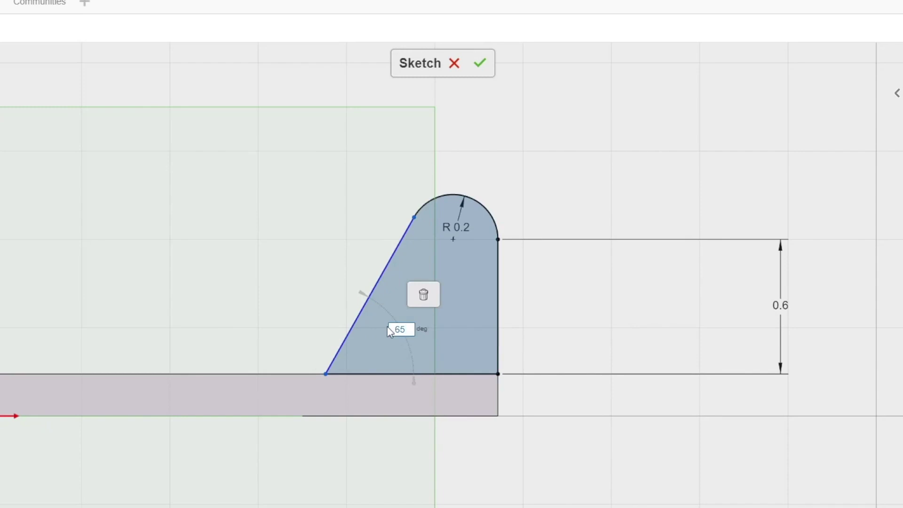
key("Return")
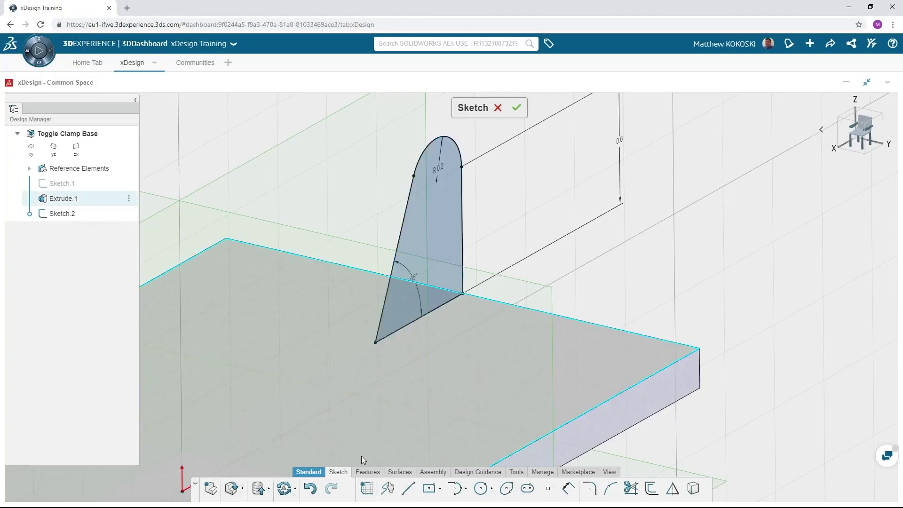
Extrude the tab profile 0.25 in thick using the Midplane direction
left_click(367, 472)
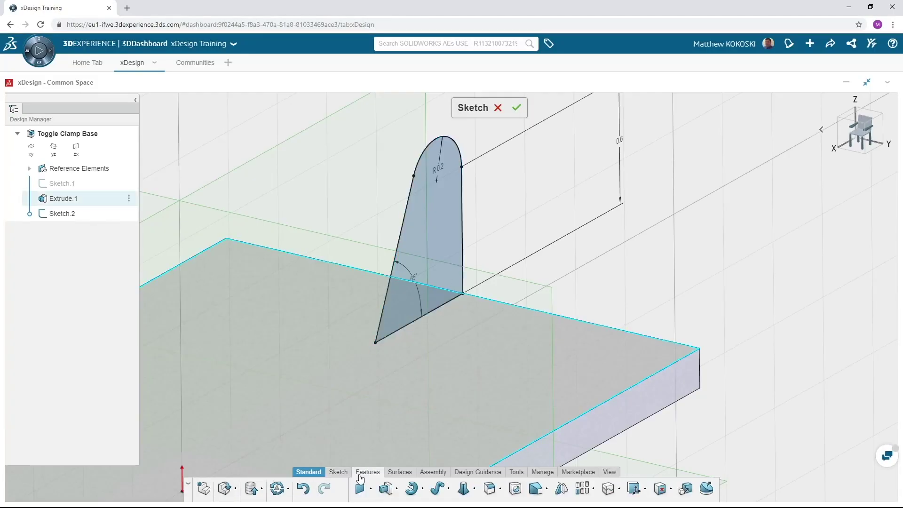
left_click(385, 489)
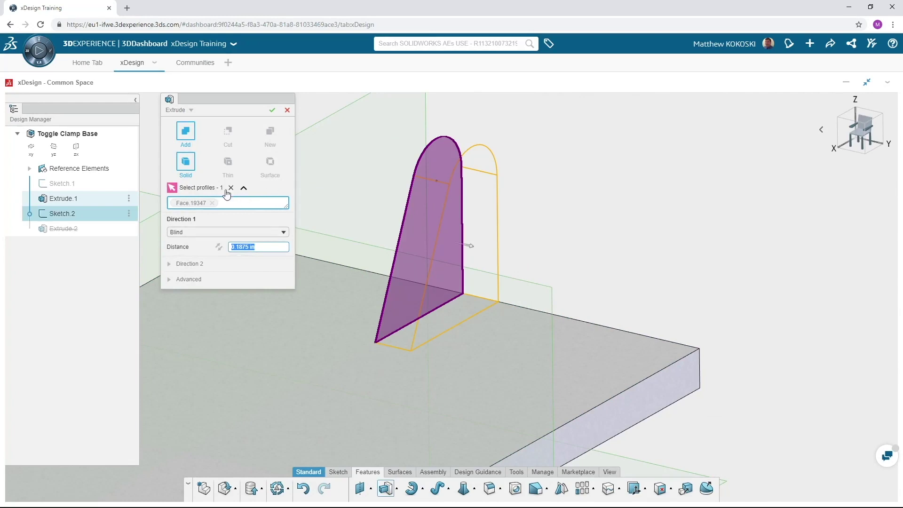
left_click(225, 233)
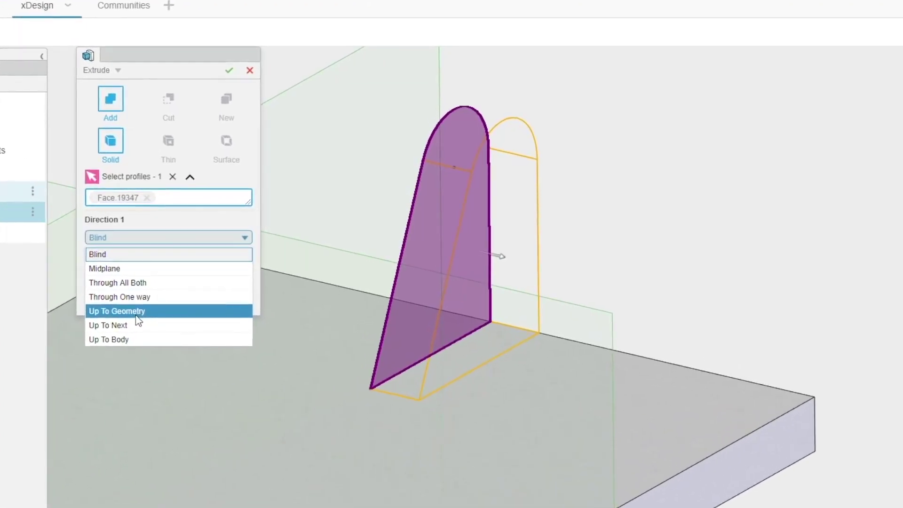
left_click(141, 269)
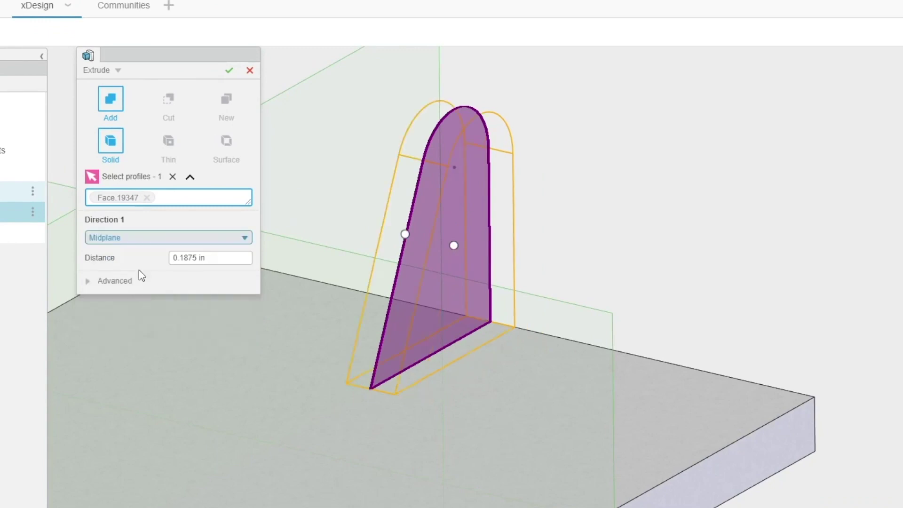
left_click(220, 257)
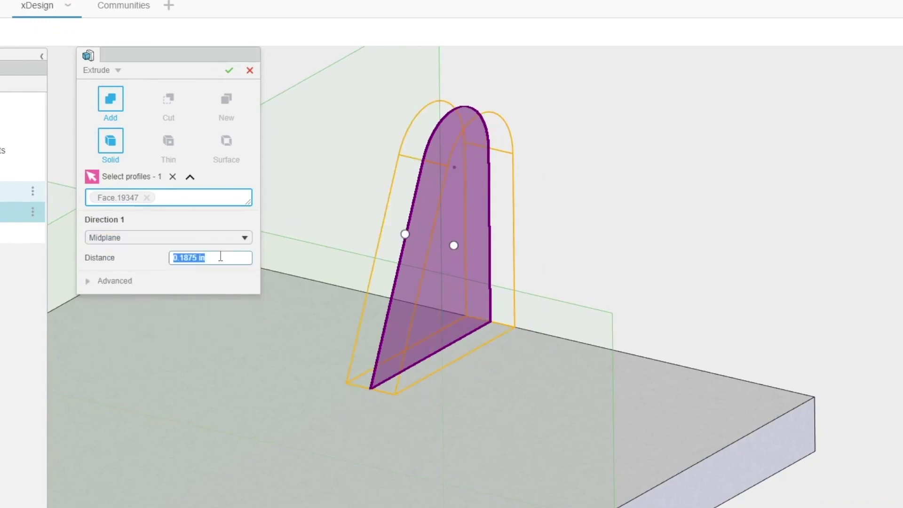
type(".25")
key("Return")
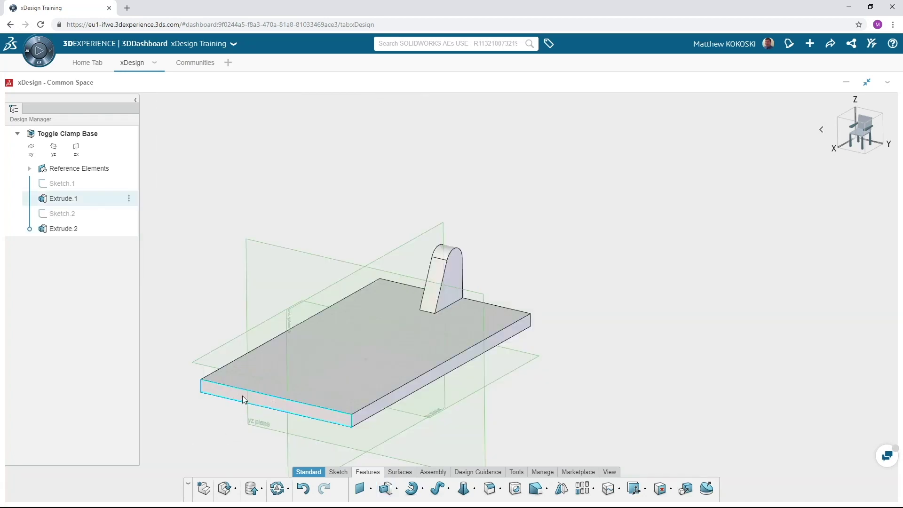
Finish the tab extrusion and start a new sketch on the plate's front face
left_click(242, 396)
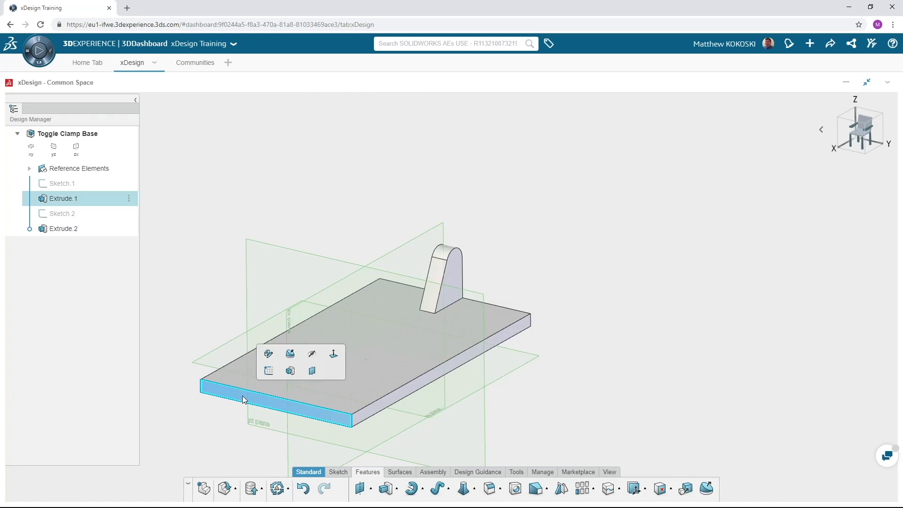
left_click(269, 371)
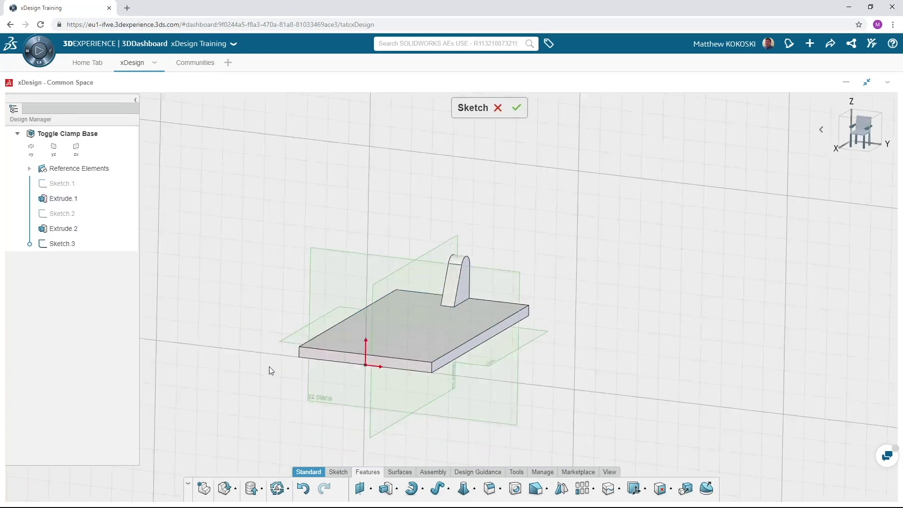
scroll(445, 301, "up", 5)
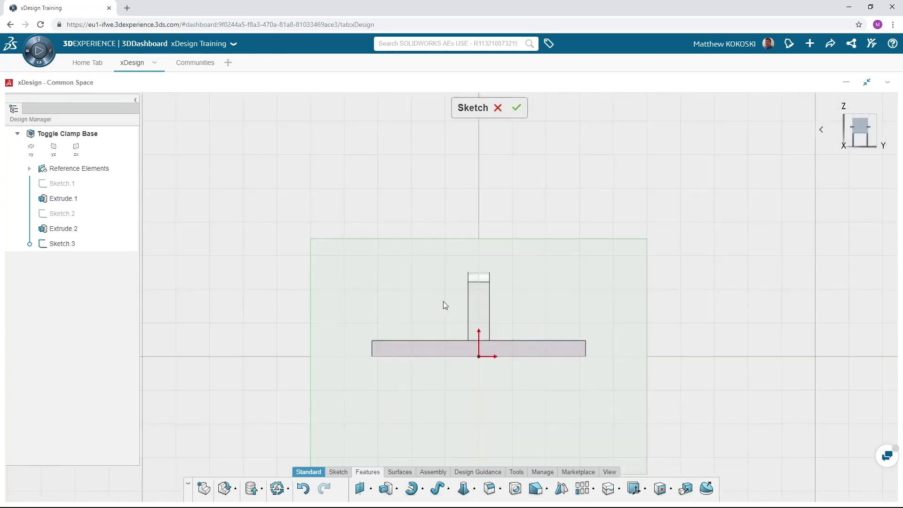
scroll(560, 303, "up", 1)
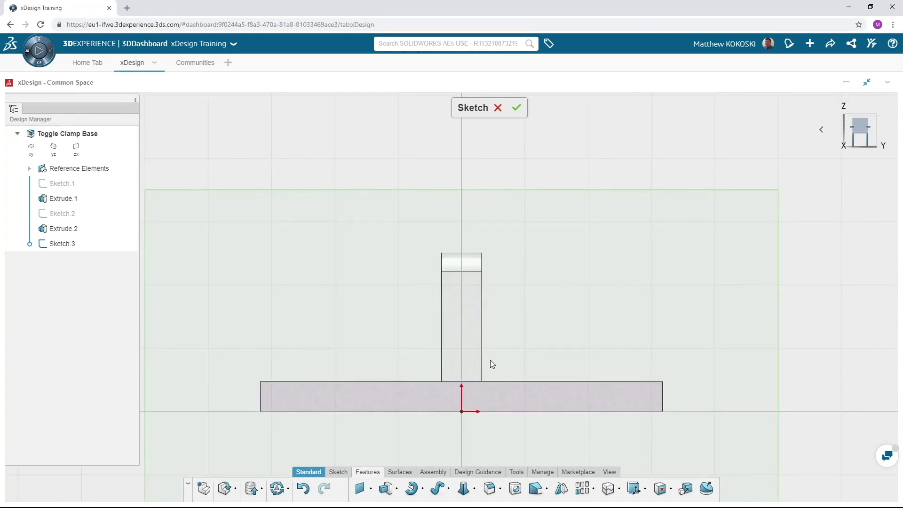
Draw a vertical line up from the origin and convert it to construction geometry
left_click(338, 472)
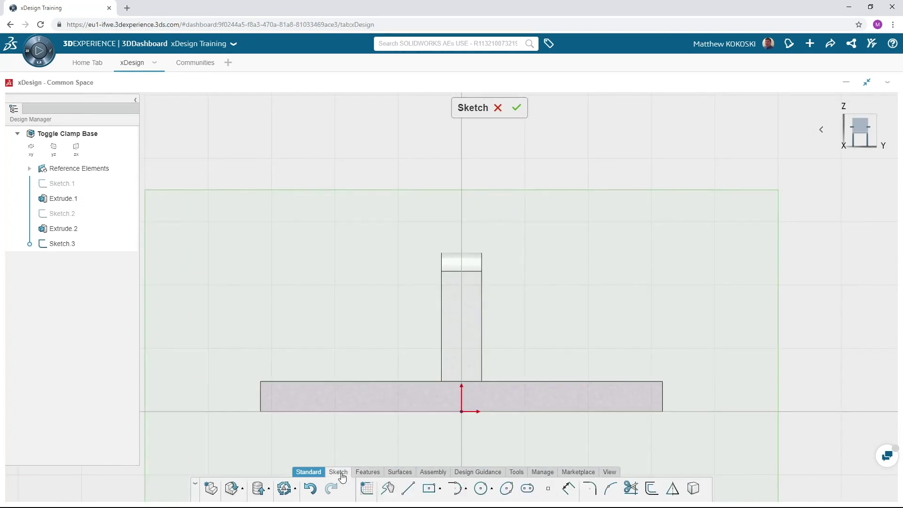
left_click(408, 489)
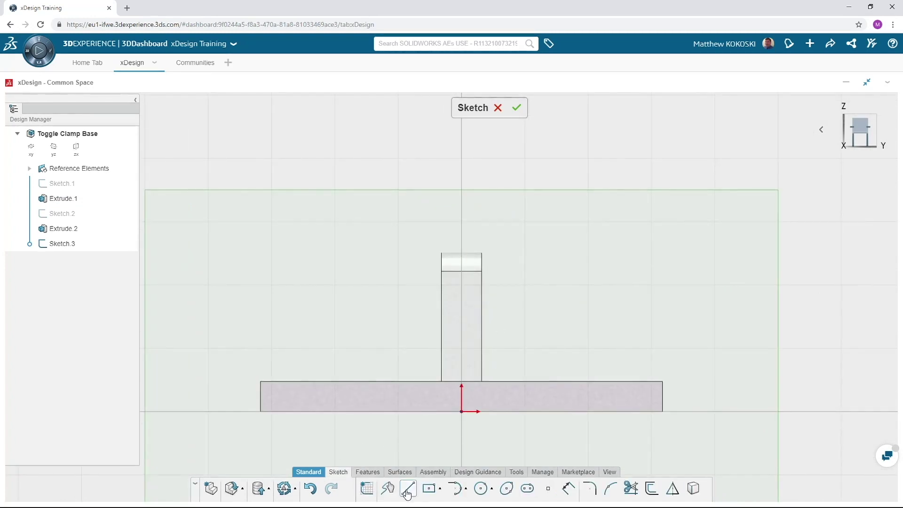
left_click(462, 412)
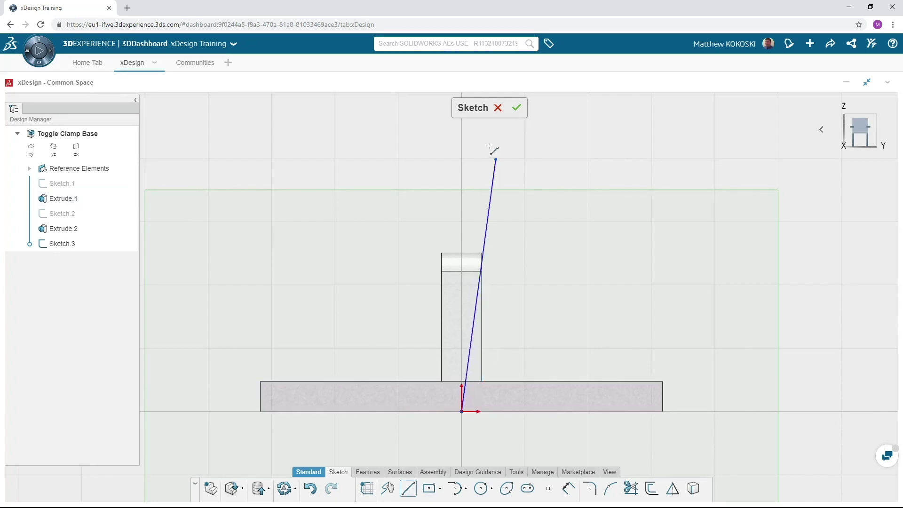
left_click(462, 147)
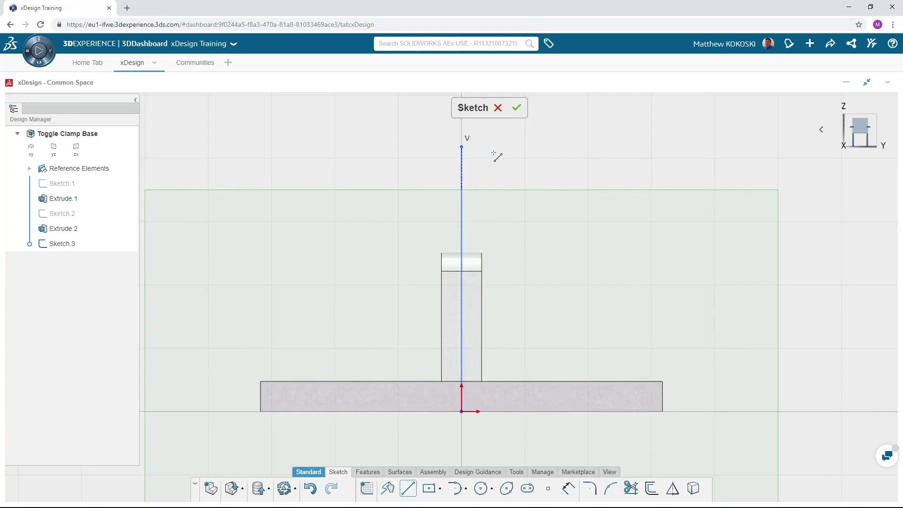
key("Escape")
left_click(462, 168)
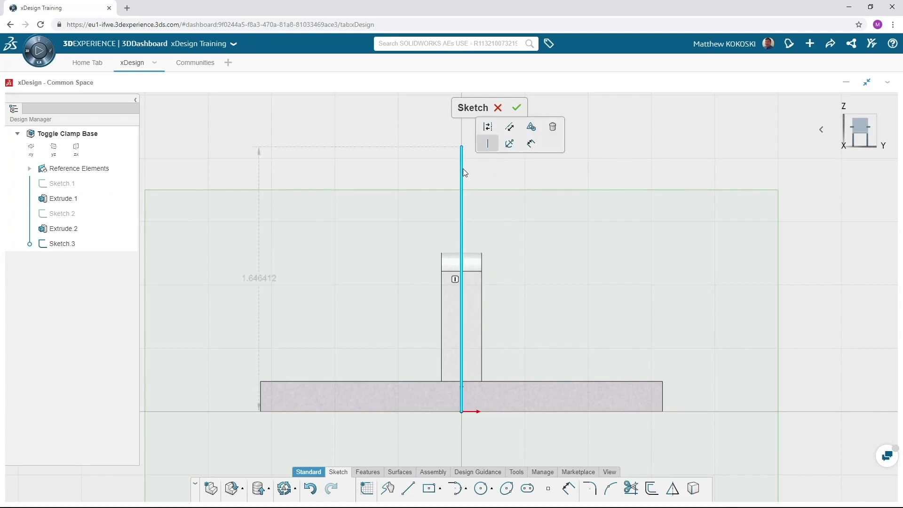
left_click(488, 127)
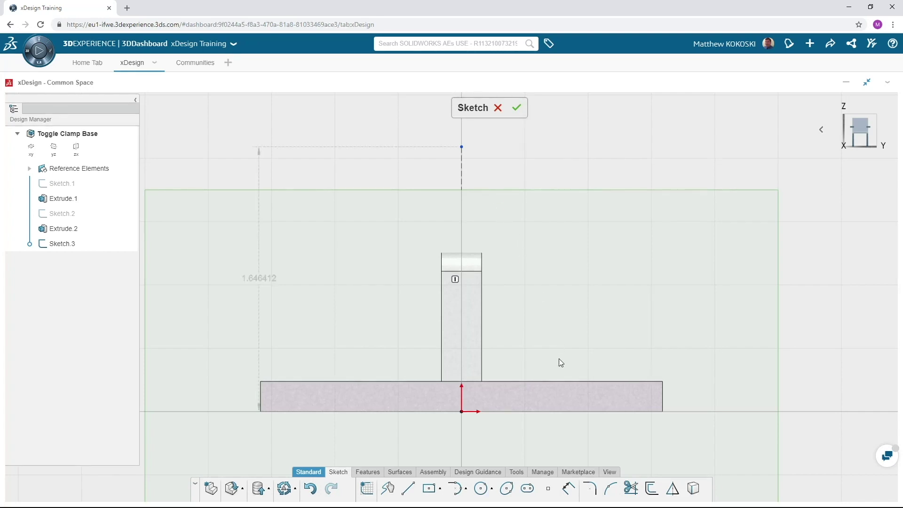
left_click(407, 490)
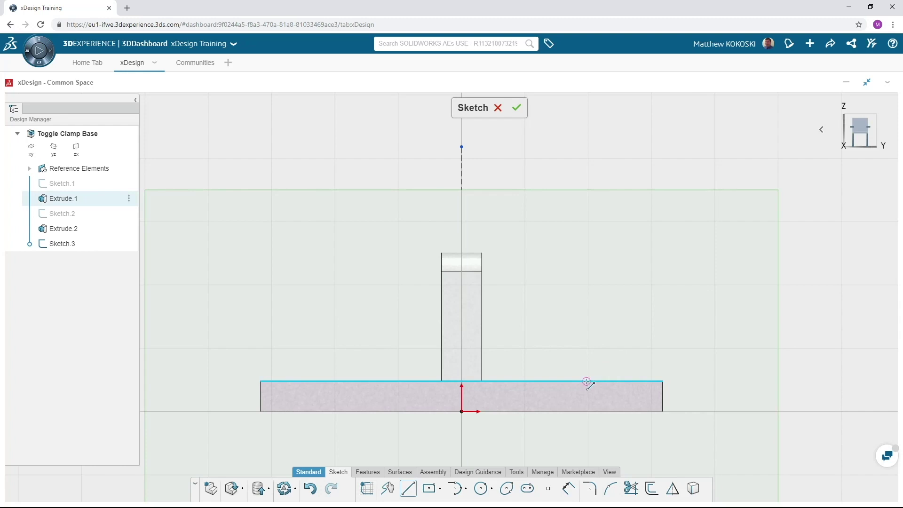
Draw the half profile's side line, curve and base line, making the curve's top coincident with the centreline
left_click_drag(586, 382, 558, 289)
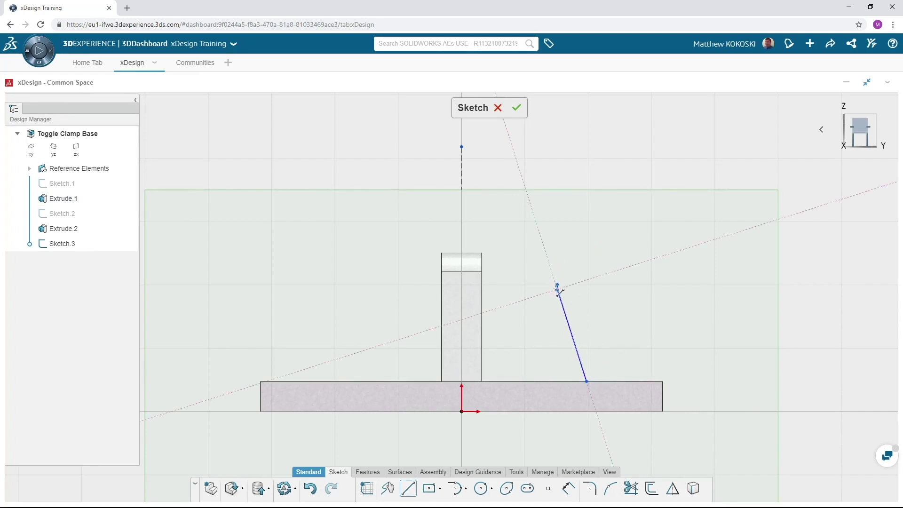
key("Escape")
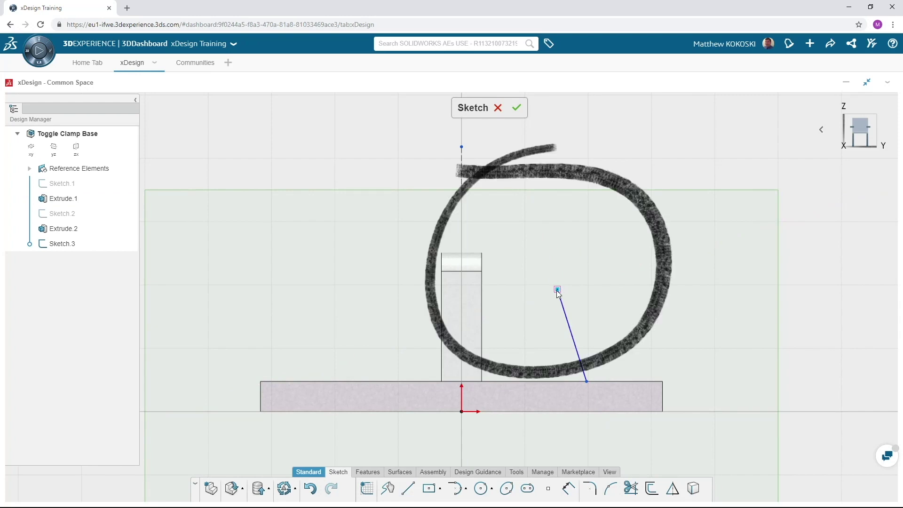
key("a")
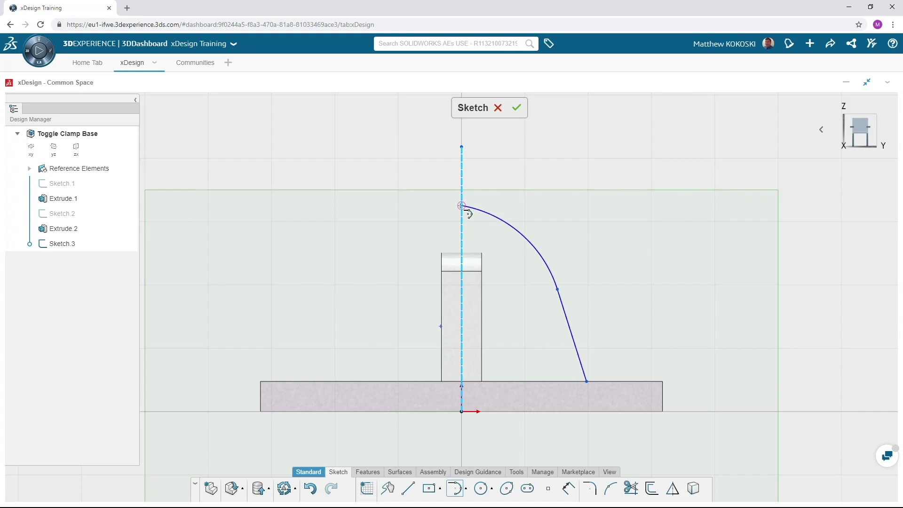
key("l")
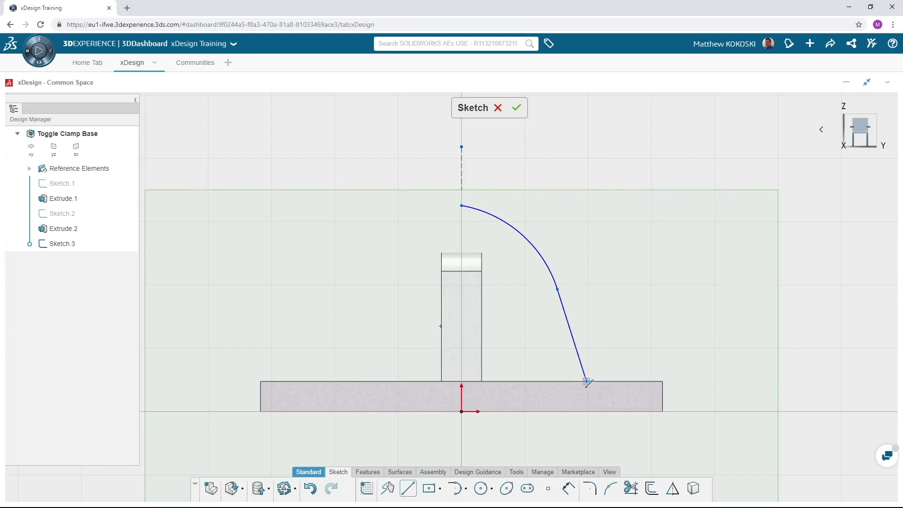
left_click(586, 381)
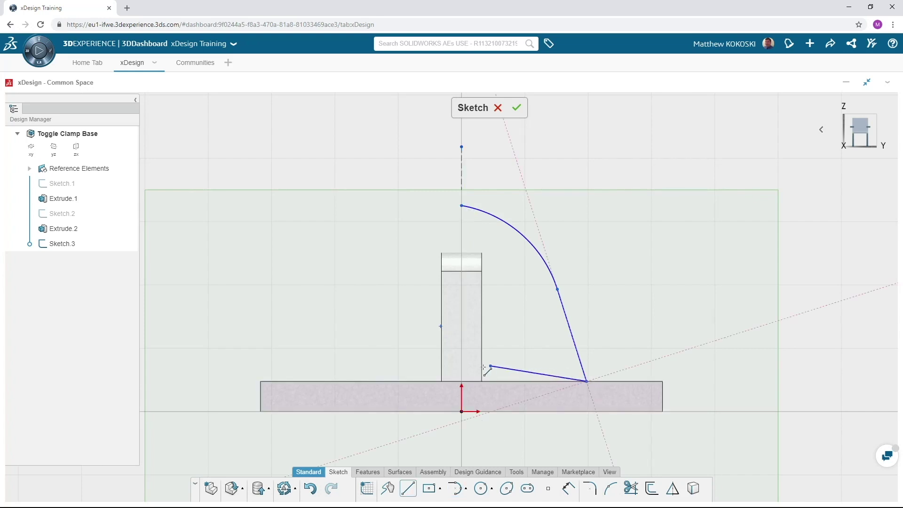
left_click(461, 381)
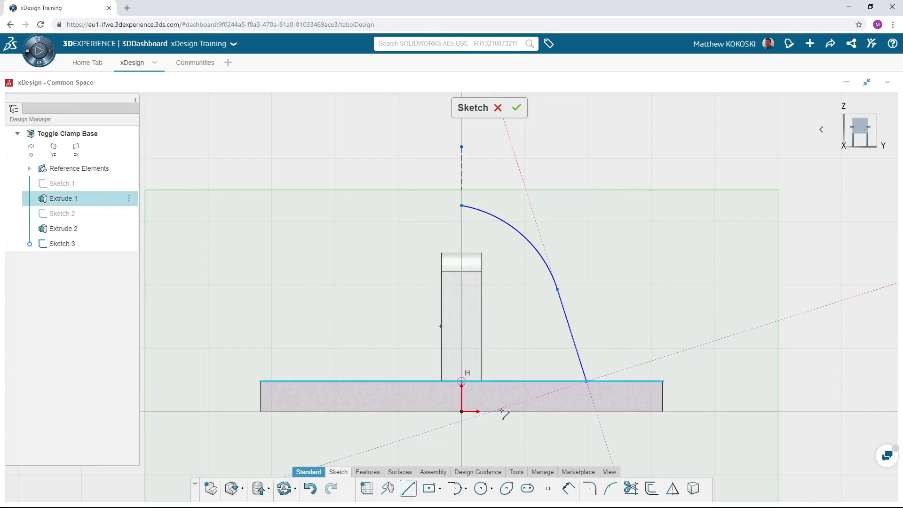
key("Escape")
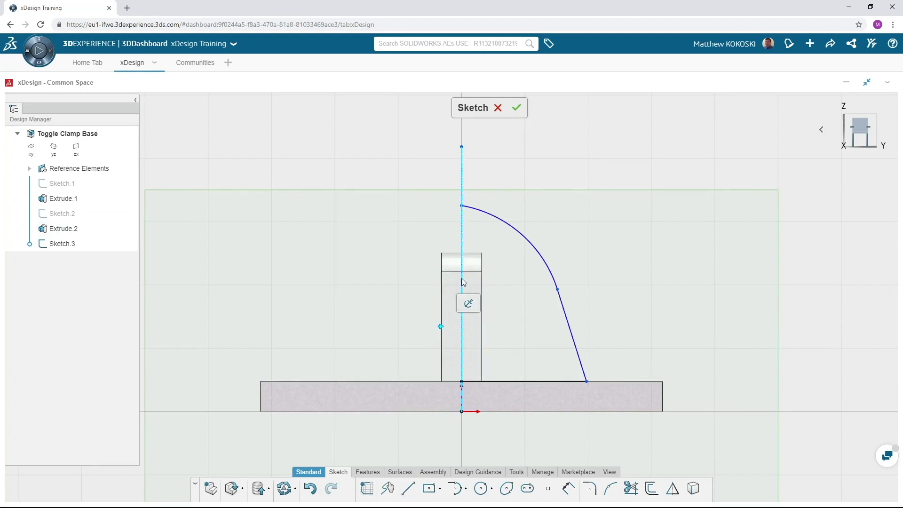
left_click(462, 238)
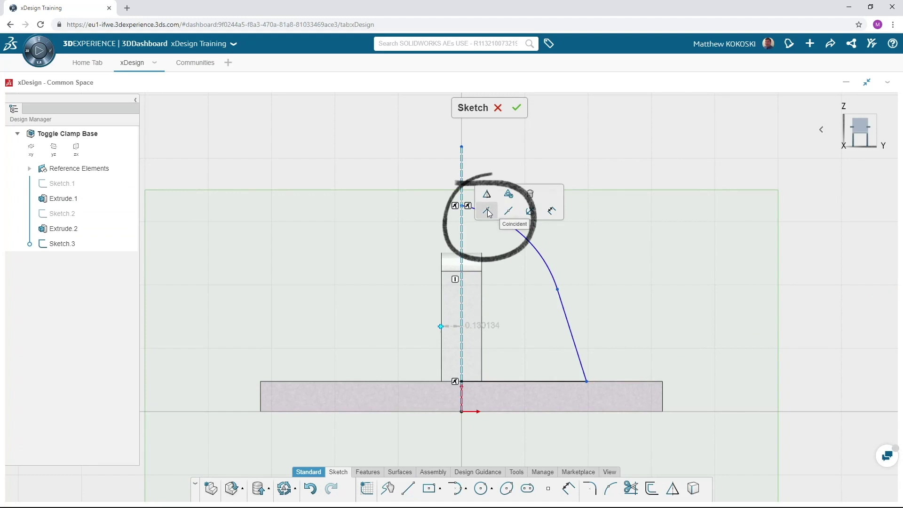
left_click(488, 212)
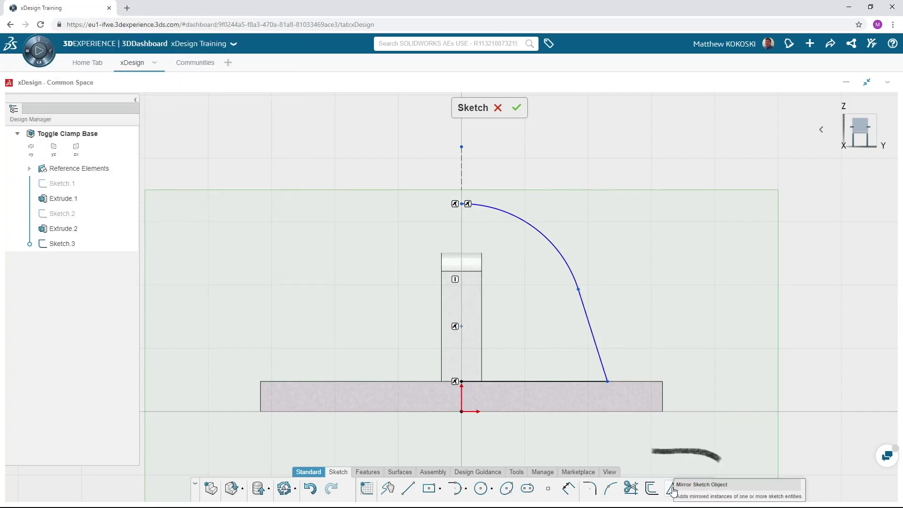
Mirror the arc, slanted side line and bottom line about the vertical centreline
left_click(673, 490)
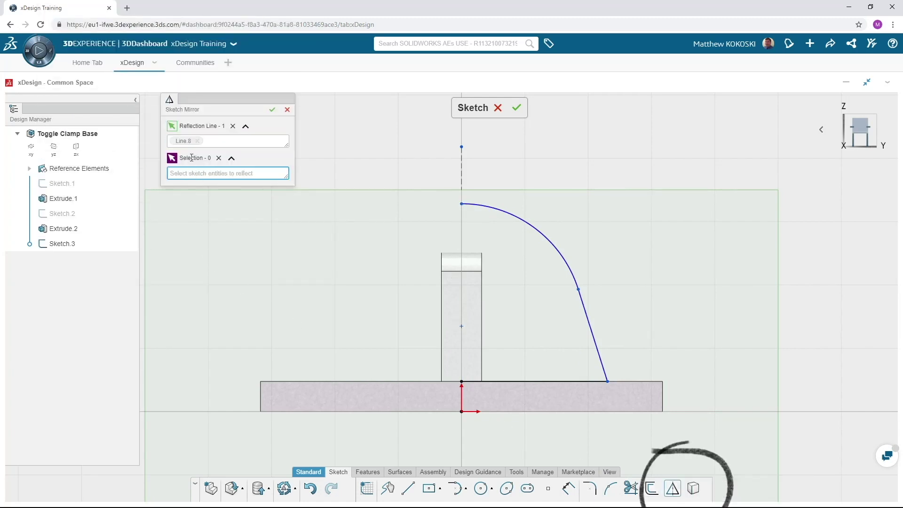
left_click(198, 141)
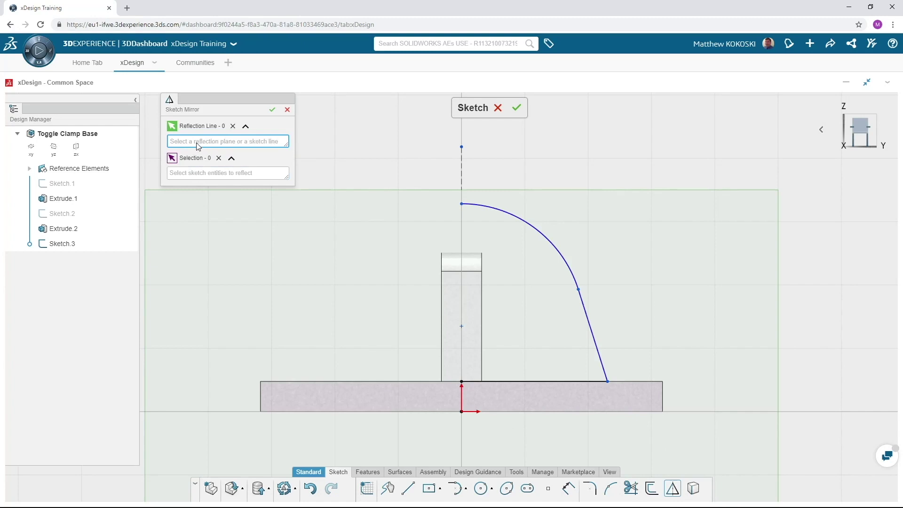
left_click(462, 160)
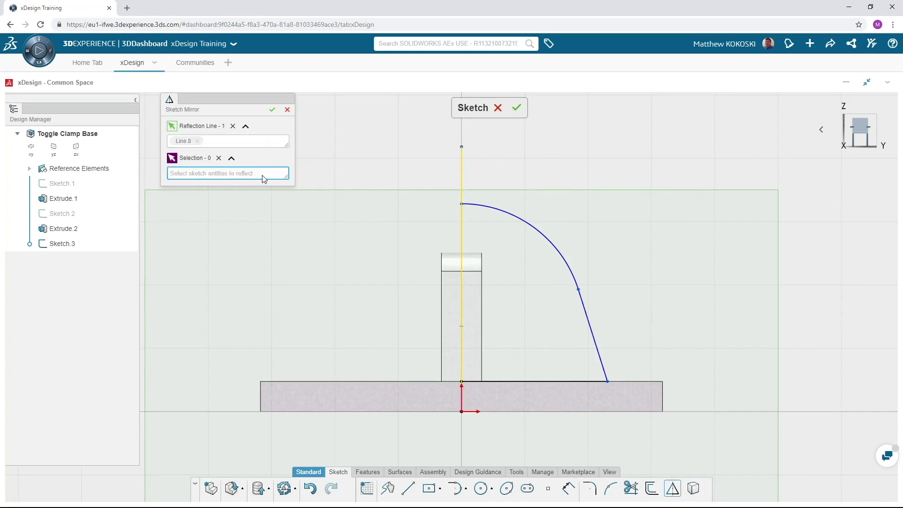
left_click(502, 214)
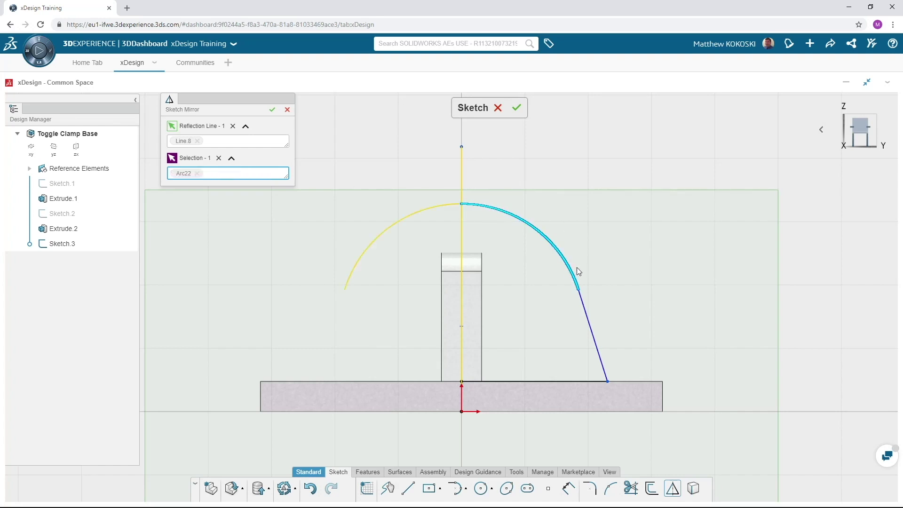
left_click(580, 301)
left_click(507, 379)
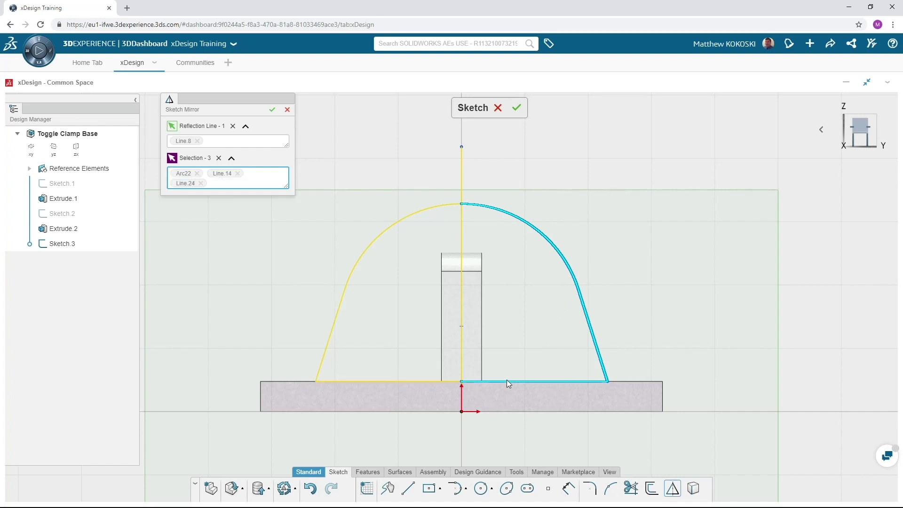
left_click(273, 111)
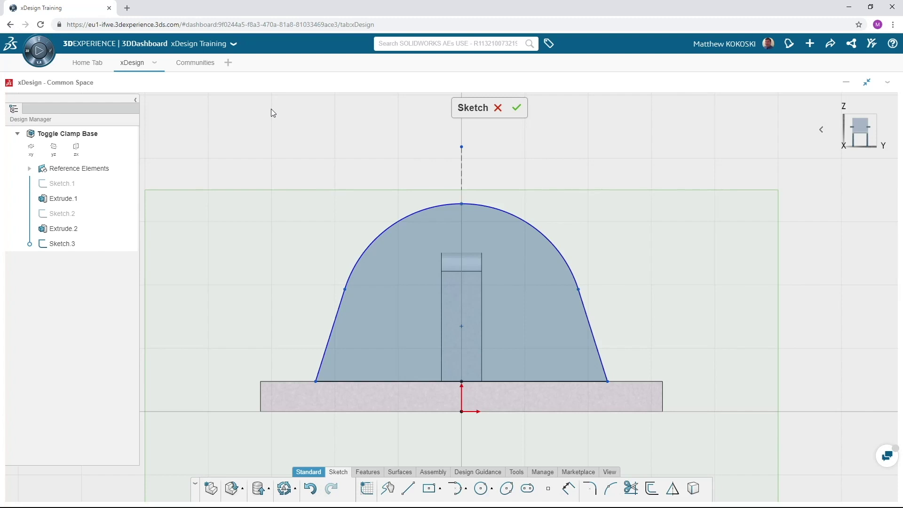
left_click(567, 488)
Dimension the right slanted line's end at a 0.375 vertical height
left_click(602, 369)
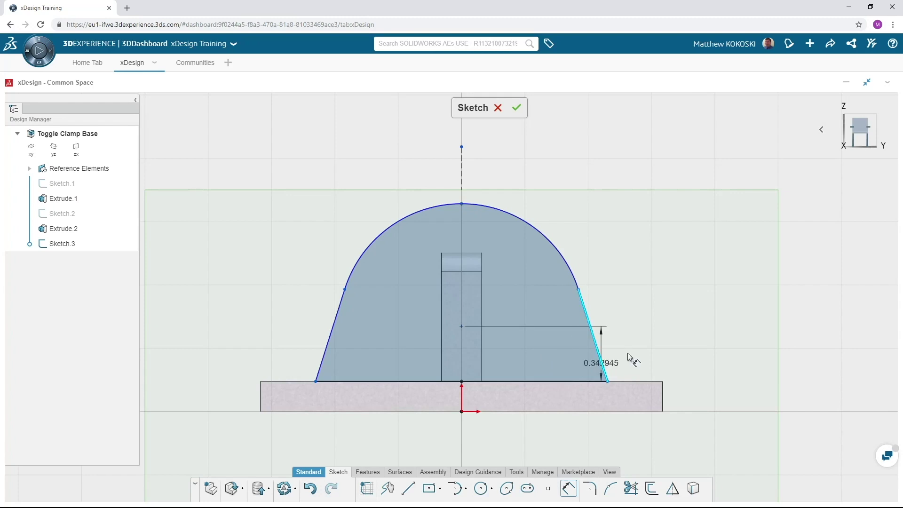
left_click(655, 350)
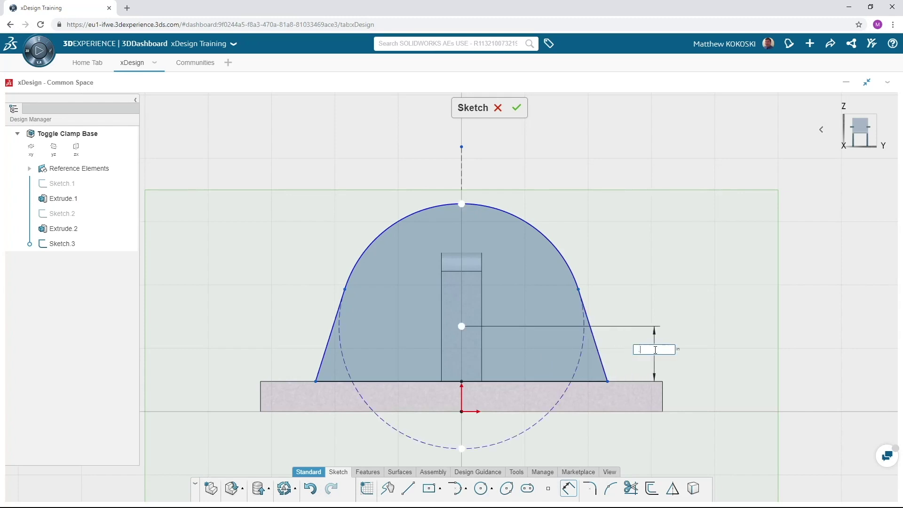
key("BackSpace")
type(".375")
key("Return")
Set a 5° angle between the left and right slanted sides
left_click(598, 338)
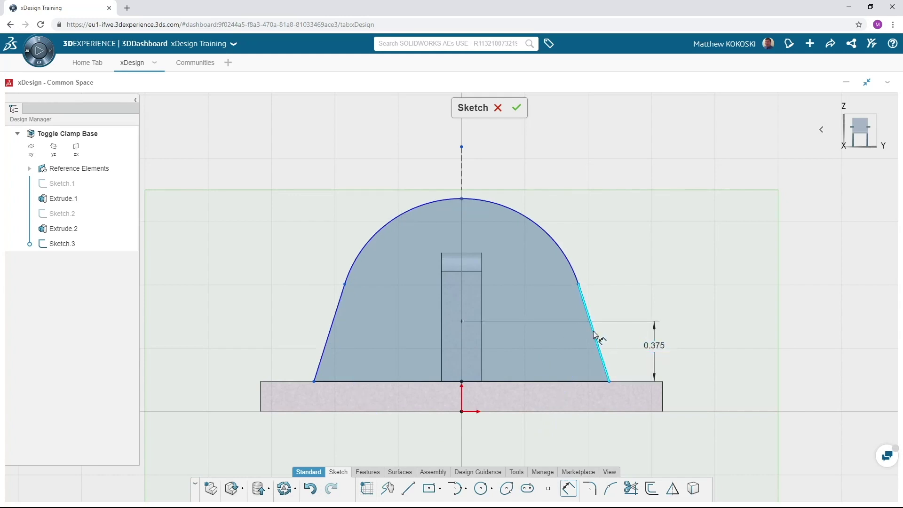
left_click(329, 327)
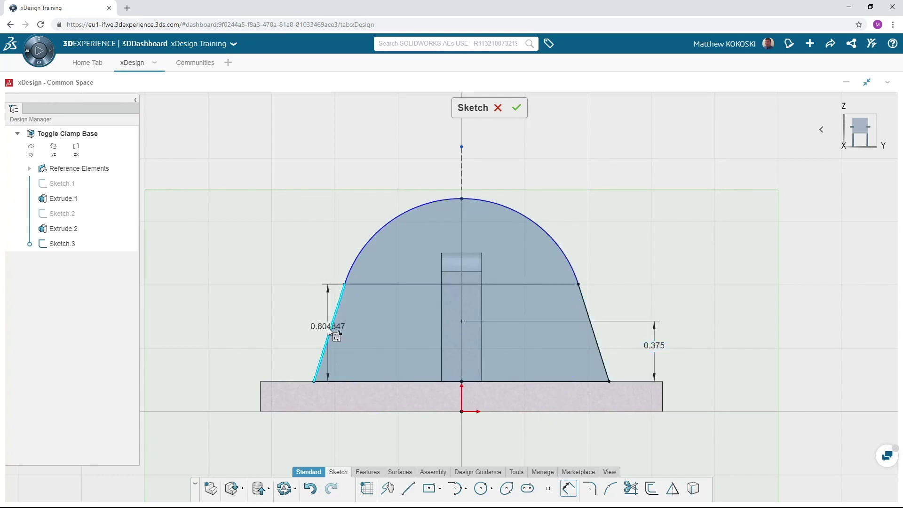
left_click(367, 336)
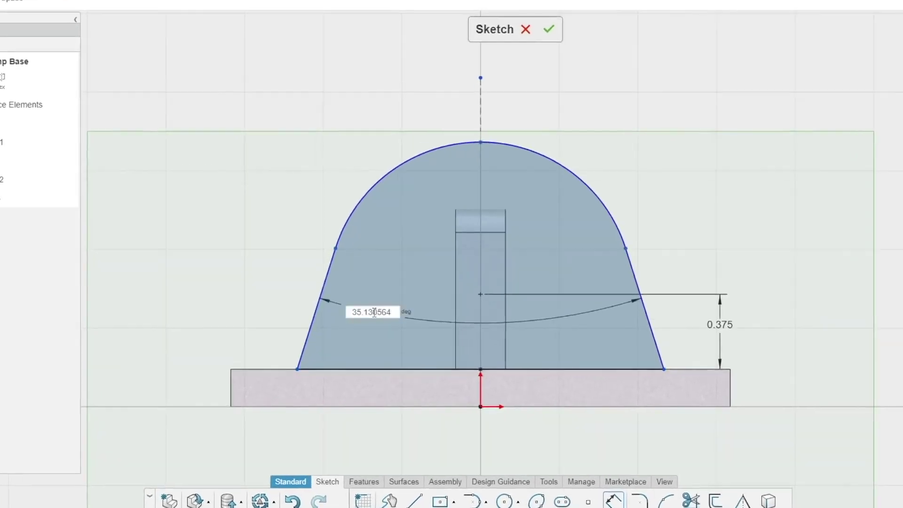
type("5")
key("Return")
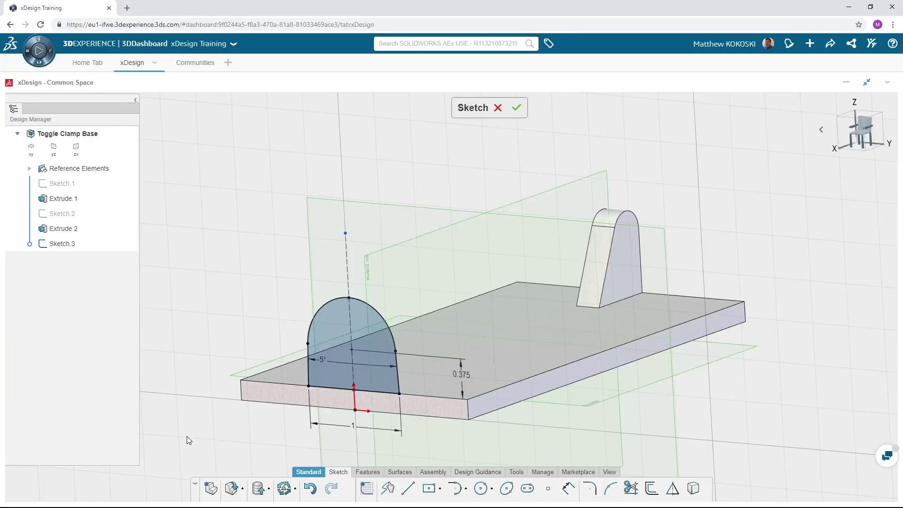
Extrude the arch profile 1 in, with the direction reversed onto the plate
left_click(370, 472)
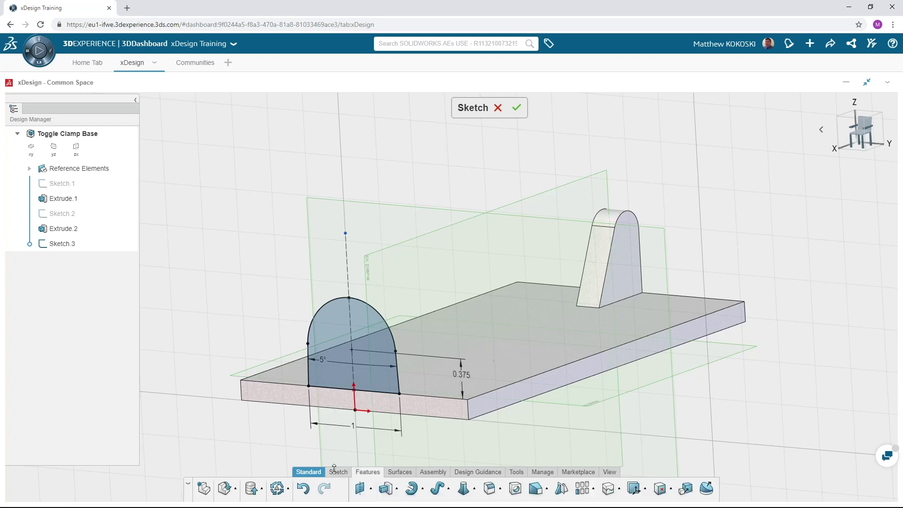
left_click(385, 489)
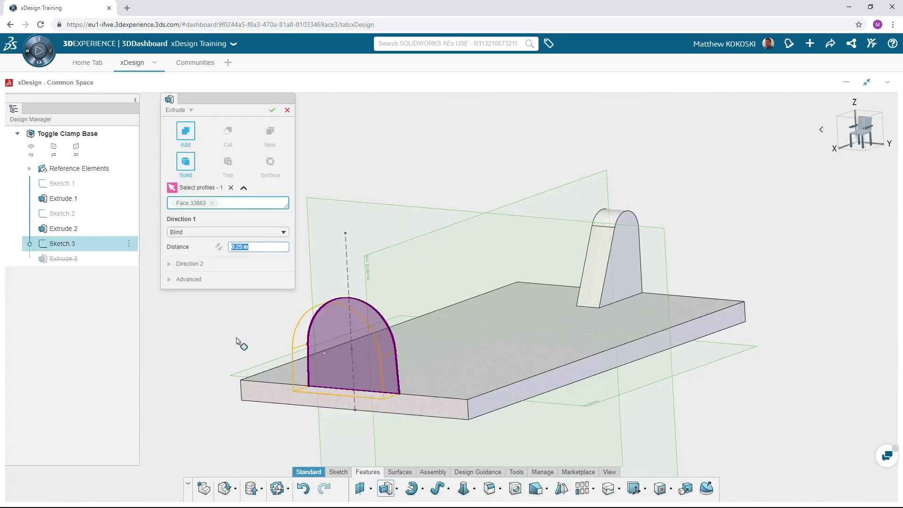
left_click(218, 247)
type("1")
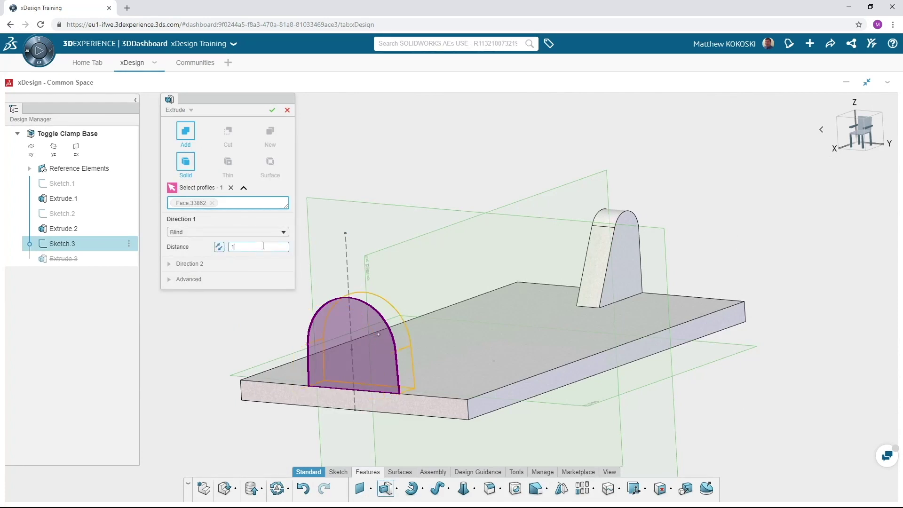
key("Return")
left_click(272, 111)
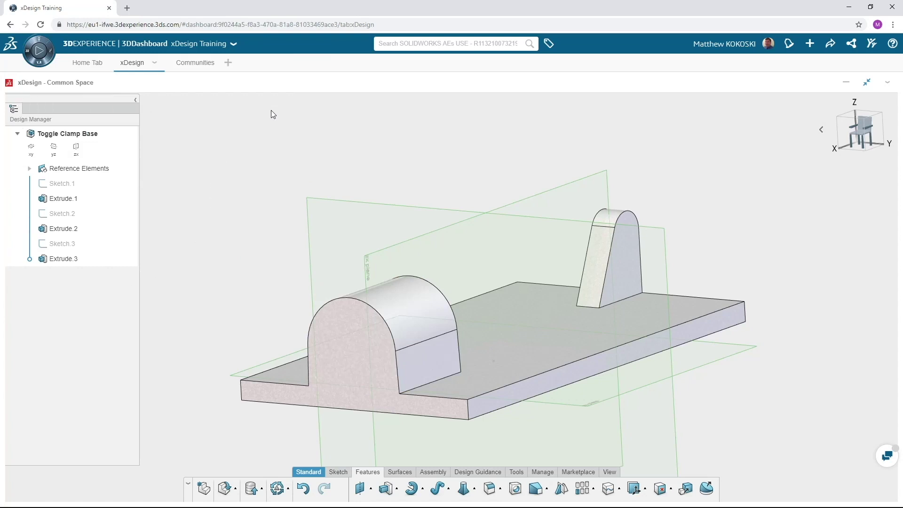
left_click(630, 284)
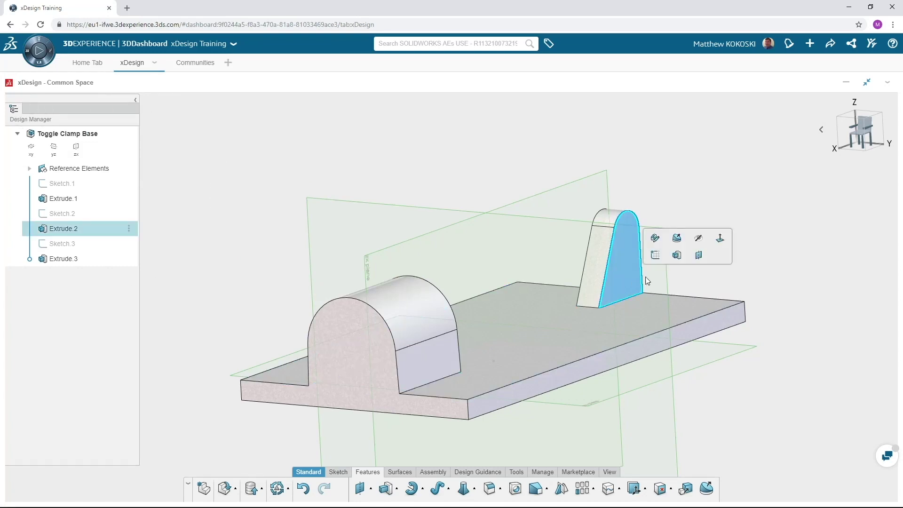
Sketch a 0.2-diameter circle on the tab's side face, centred on its rounded top
left_click(656, 256)
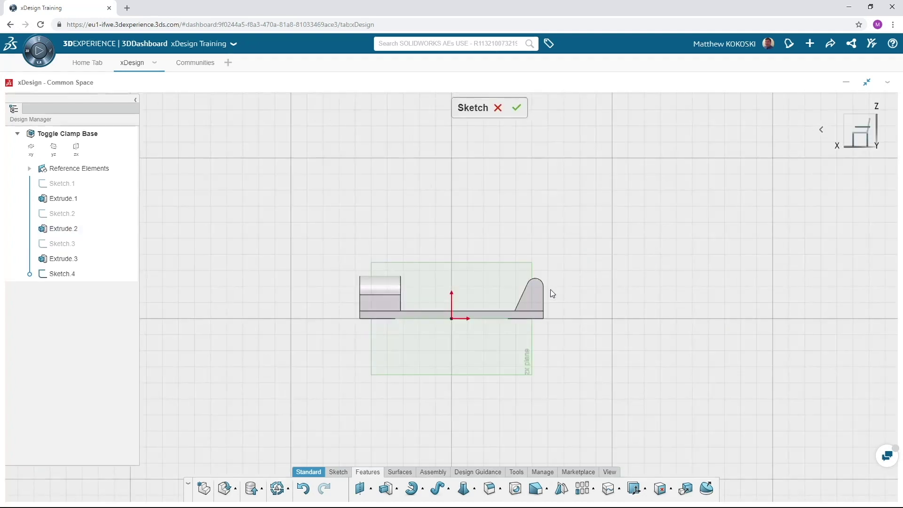
scroll(533, 281, "up", 5)
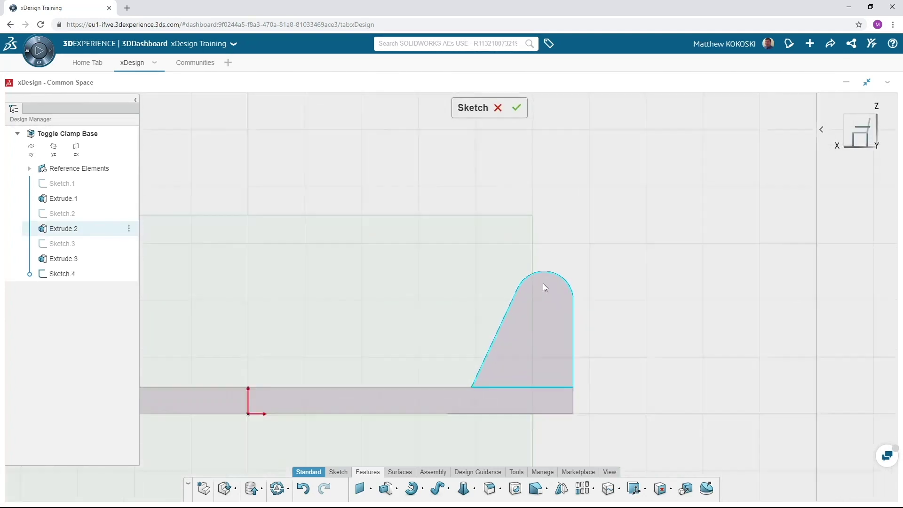
left_click(340, 473)
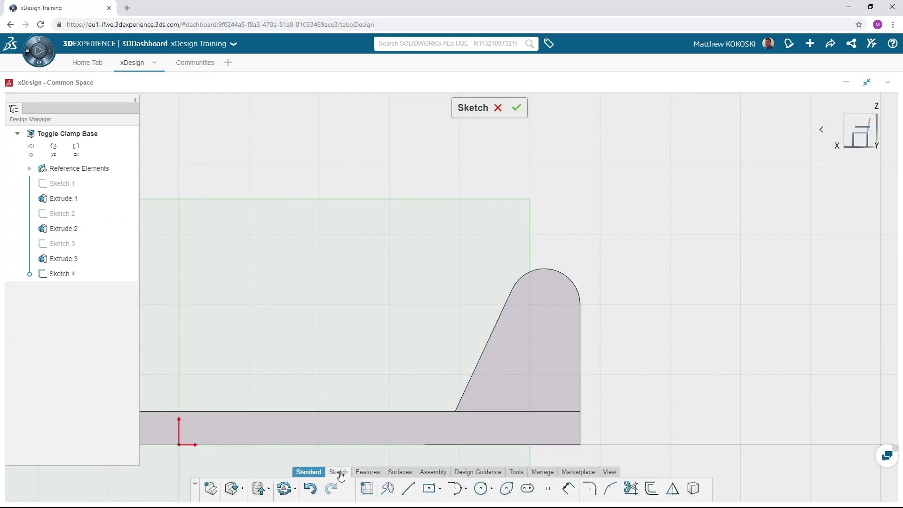
left_click(480, 488)
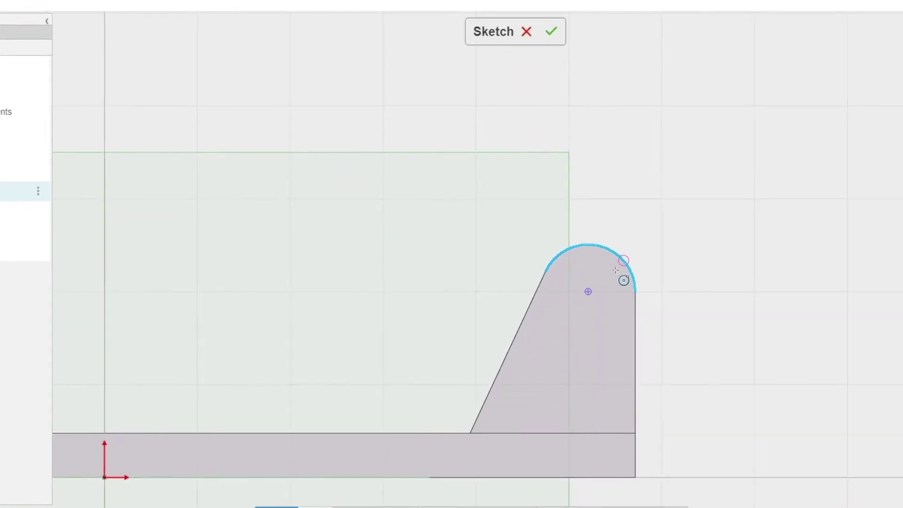
left_click(587, 291)
left_click(601, 315)
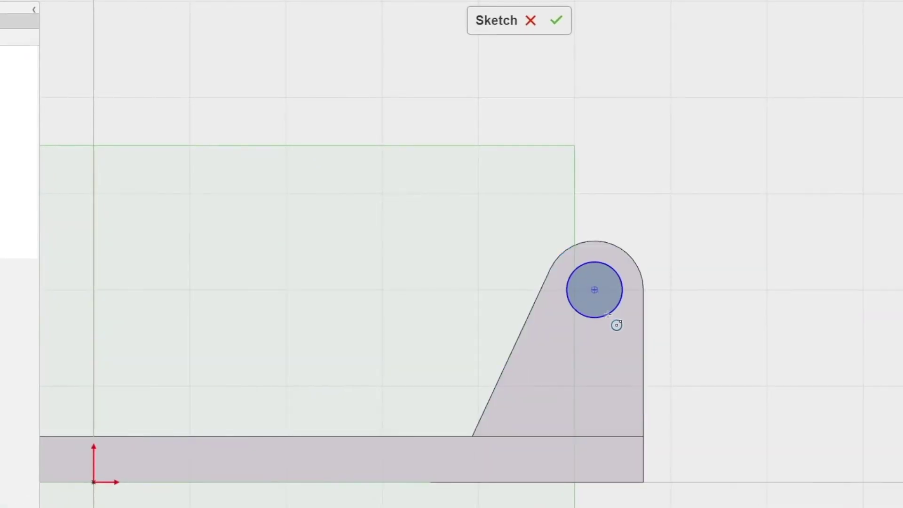
key("Escape")
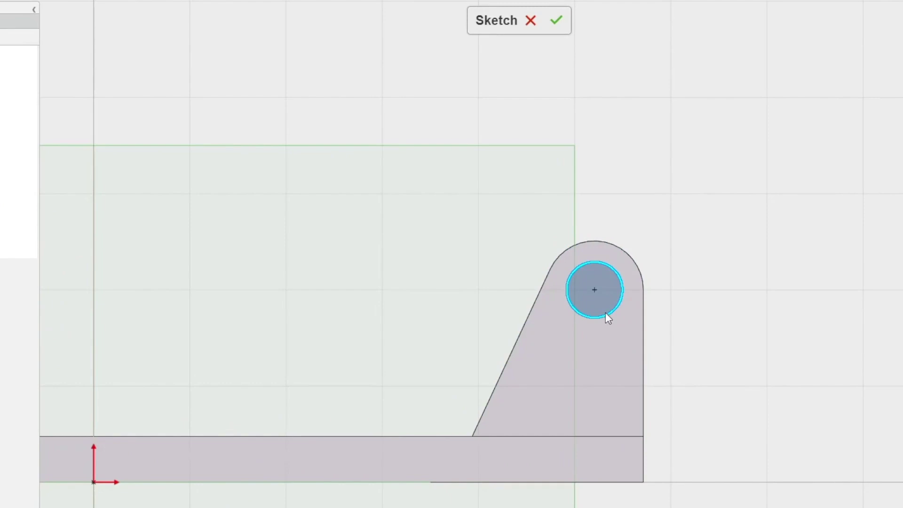
left_click(606, 312)
left_click(601, 297)
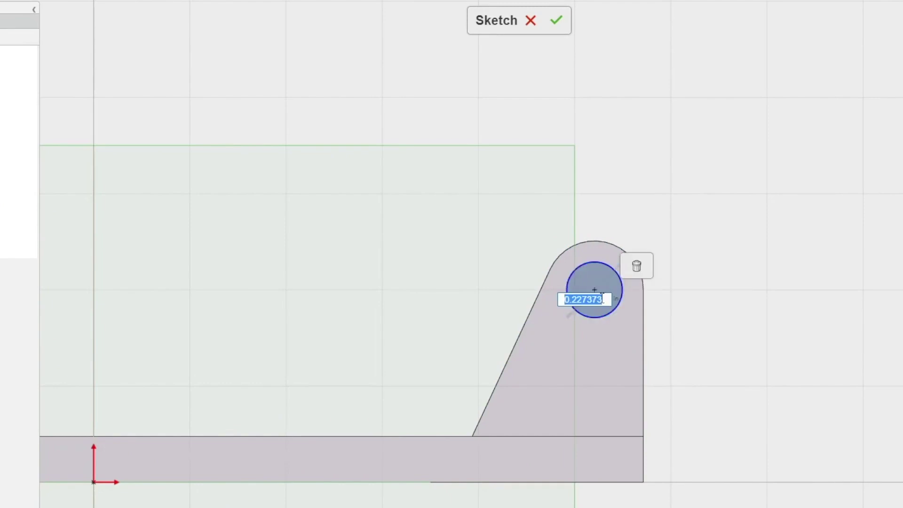
type("0.2")
key("Return")
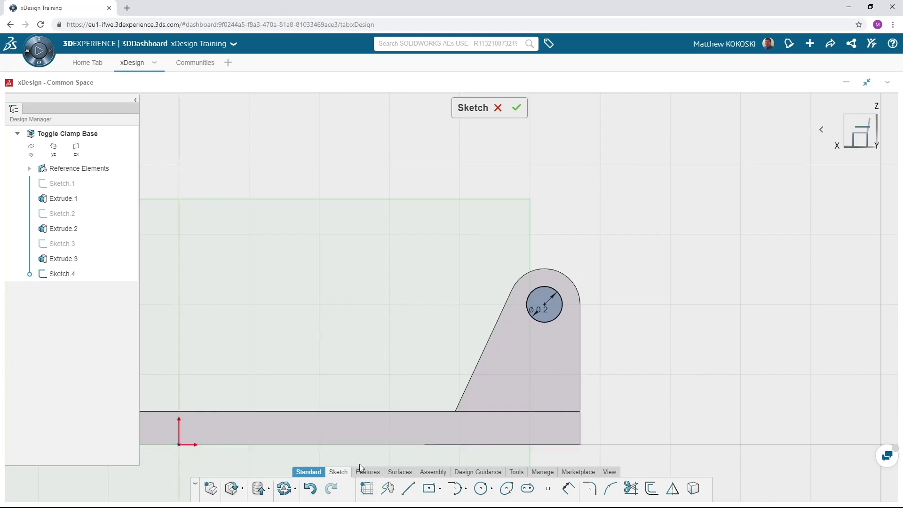
Cut the 0.2 circle through the tab with a Through One way extrude cut
left_click(368, 472)
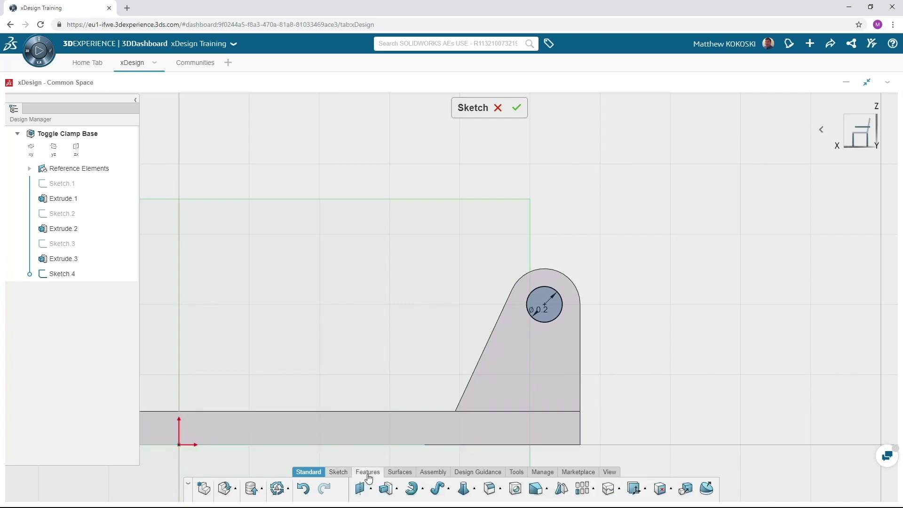
left_click(398, 490)
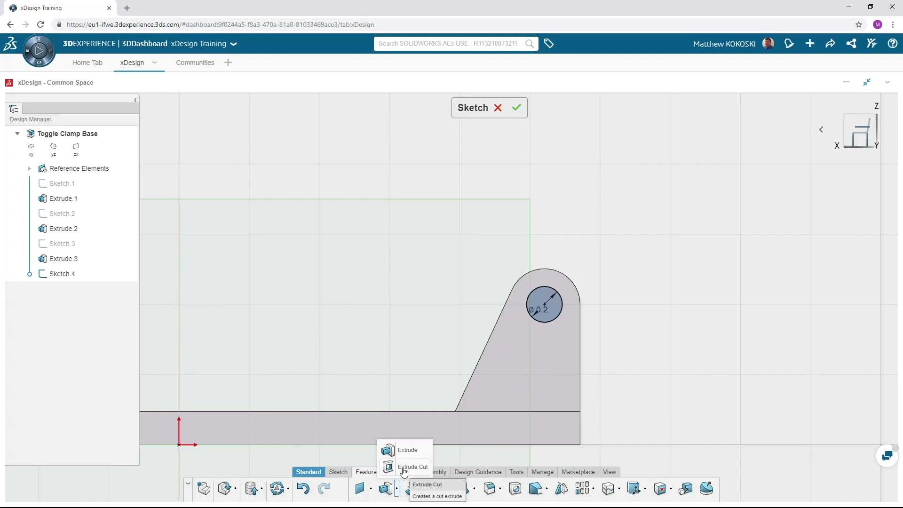
left_click(404, 468)
mouse_move(420, 339)
middle_mouse_down()
mouse_move(483, 342)
mouse_move(490, 357)
middle_mouse_up()
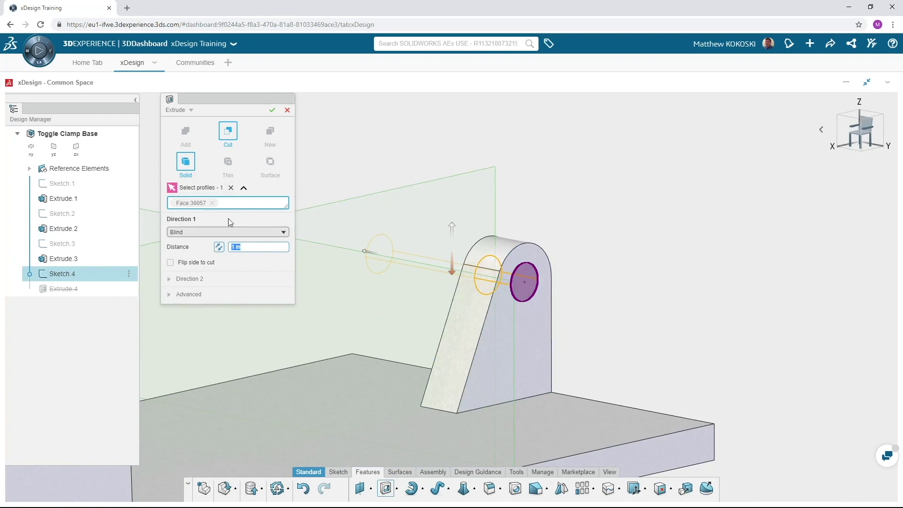
left_click(210, 234)
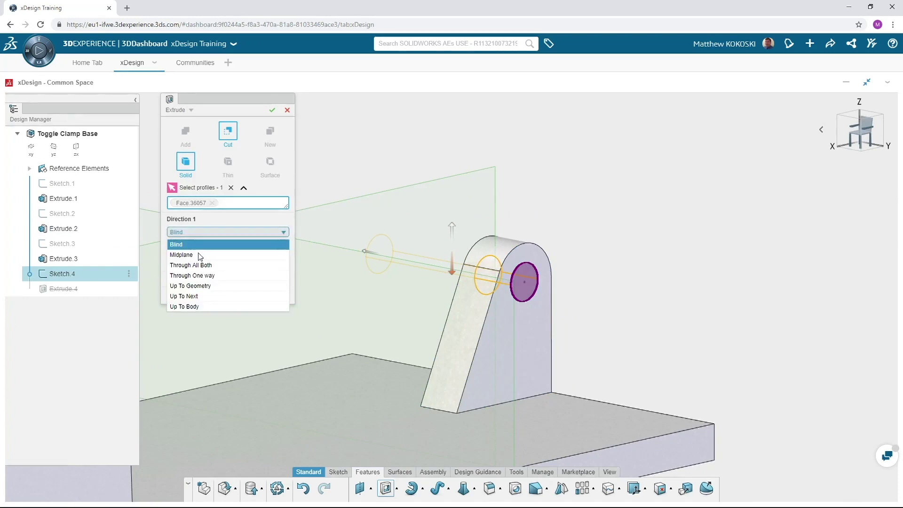
left_click(213, 276)
left_click(272, 110)
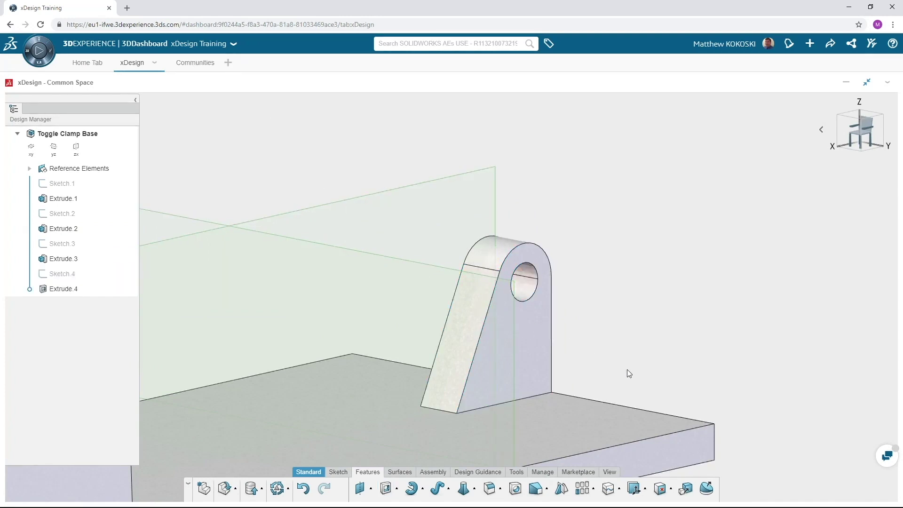
scroll(630, 377, "down", 5)
scroll(302, 394, "down", 2)
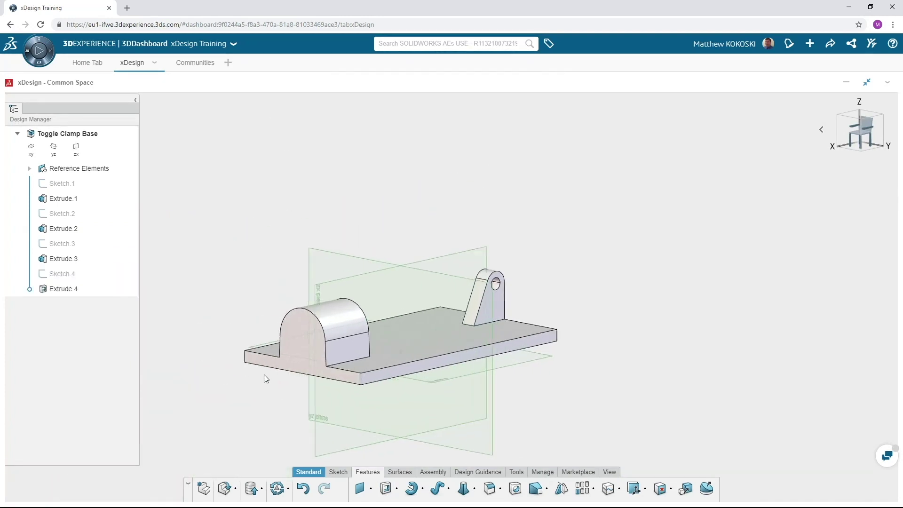
scroll(264, 374, "up", 3)
left_click(304, 301)
On the boss's front face, sketch a circle with a 0.5 diameter
left_click(304, 302)
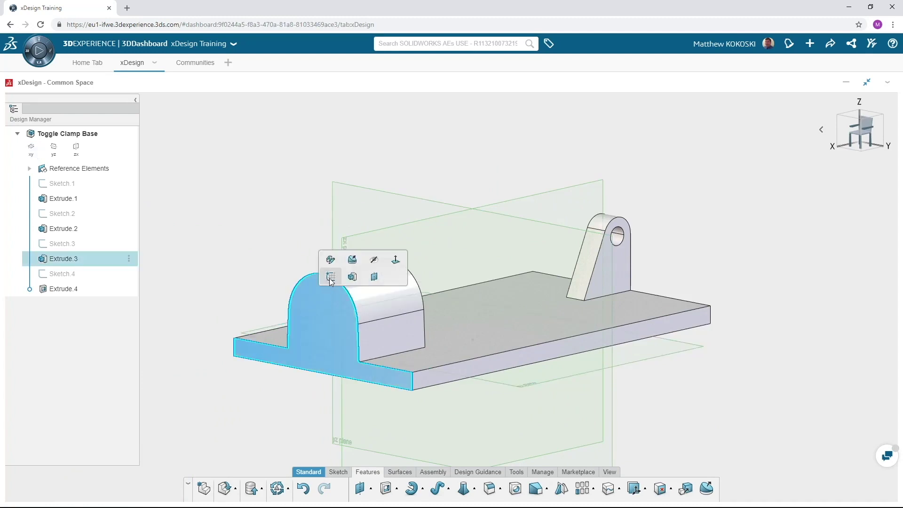
left_click(330, 277)
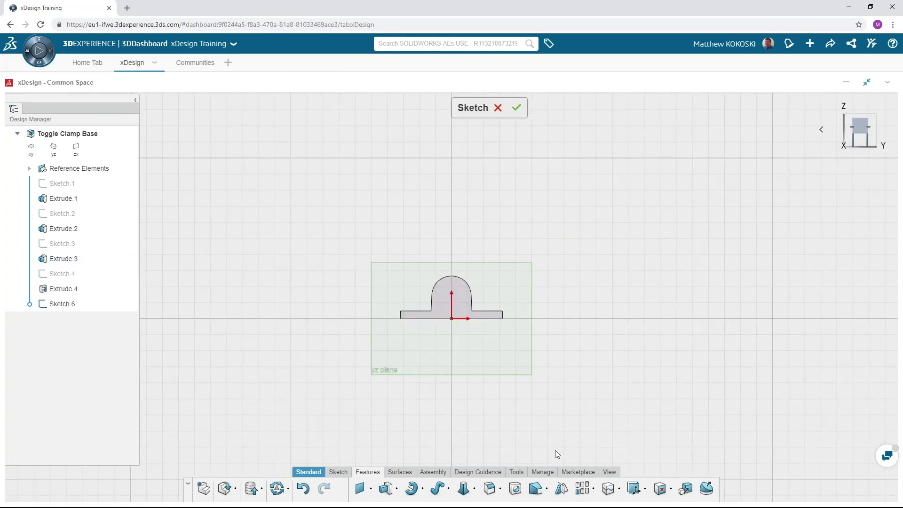
left_click(339, 473)
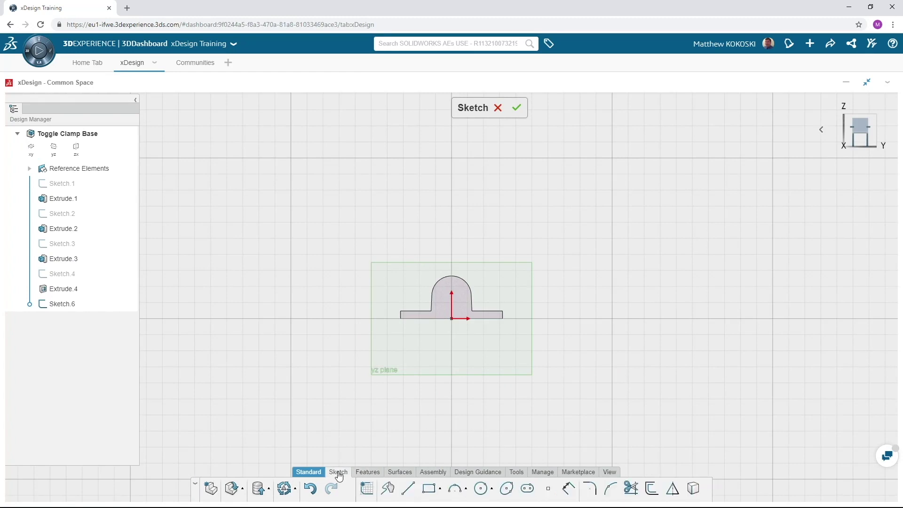
scroll(384, 291, "up", 5)
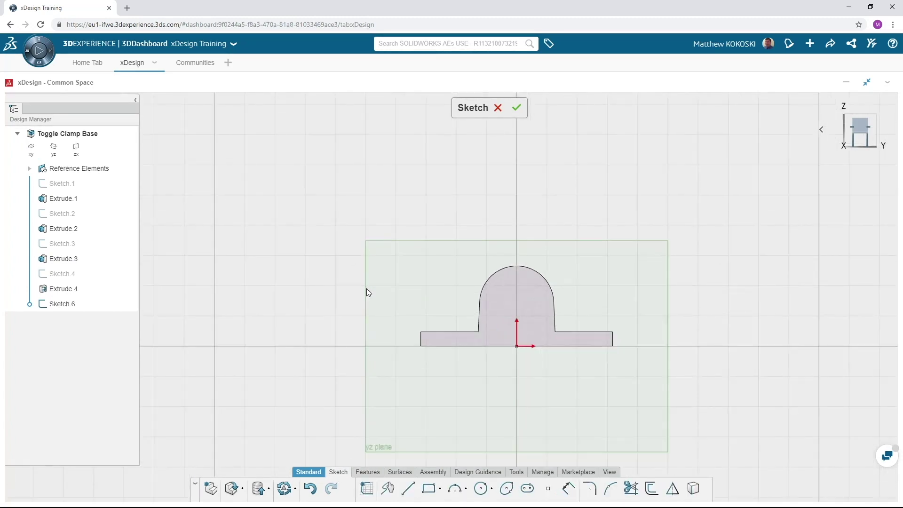
left_click(481, 488)
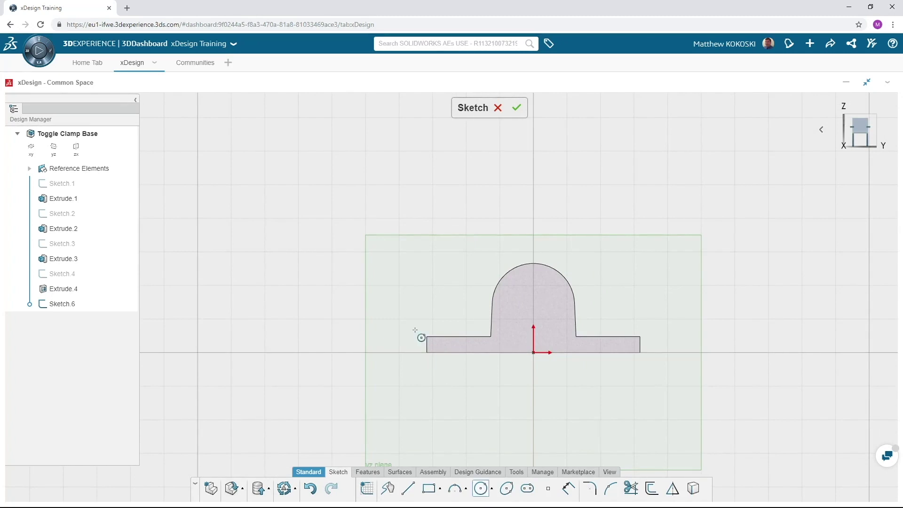
left_click_drag(416, 292, 422, 300)
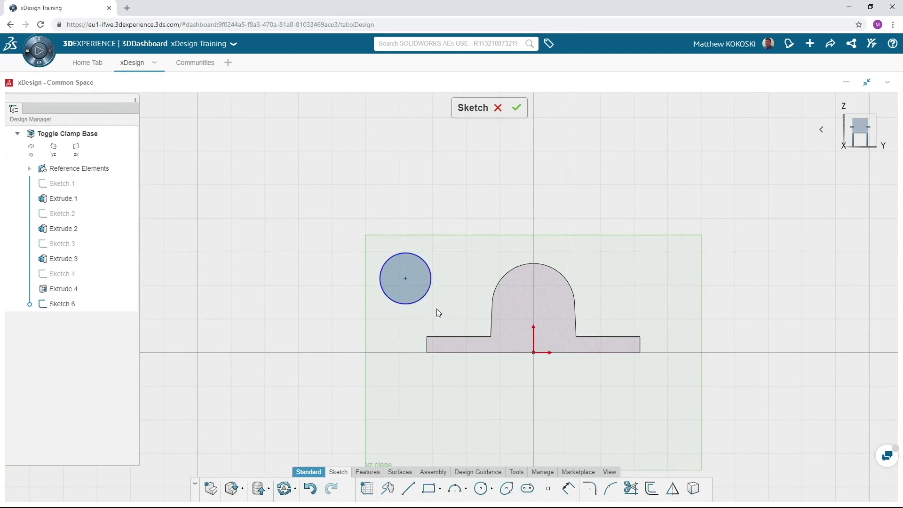
left_click(429, 291)
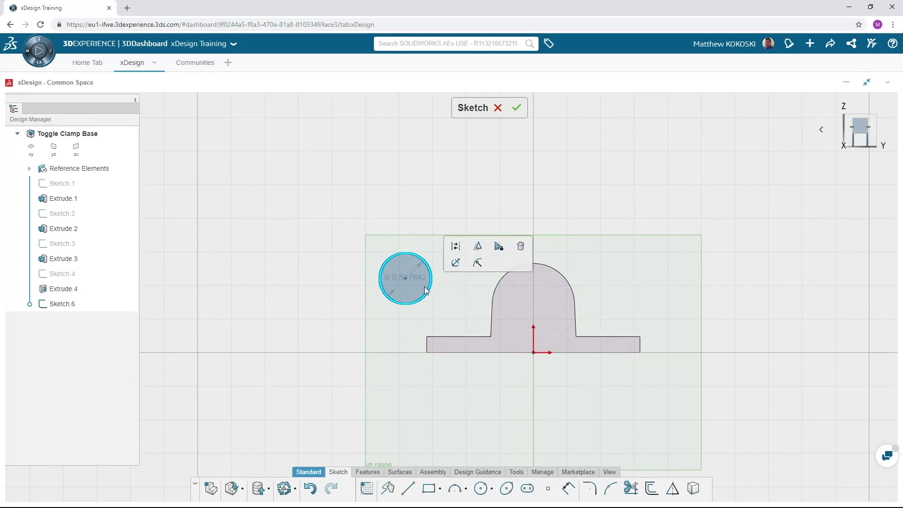
double_click(425, 280)
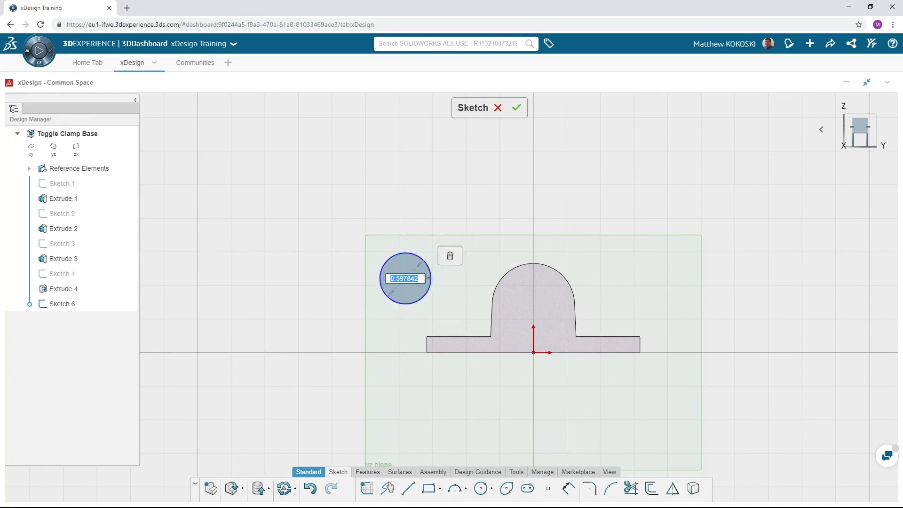
type(".5")
key("Return")
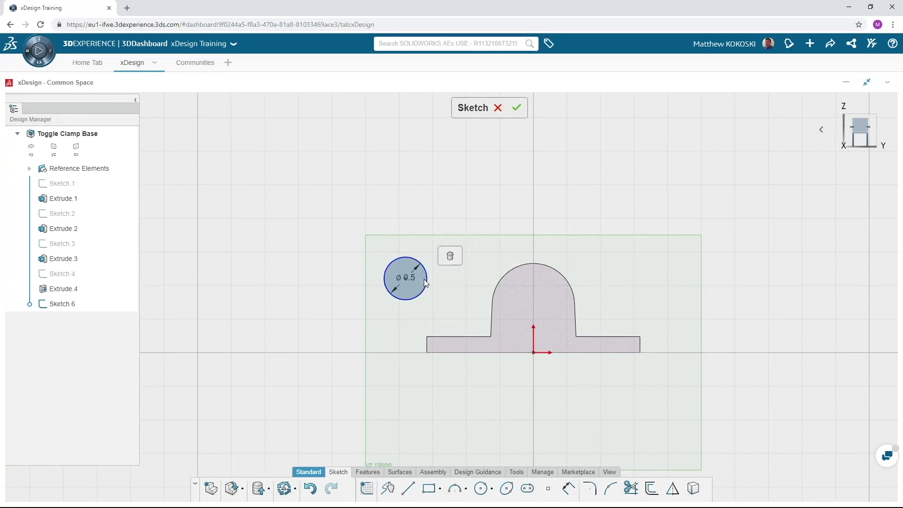
Make the 0.5 circle concentric with the boss's rounded top arc
left_click(424, 296)
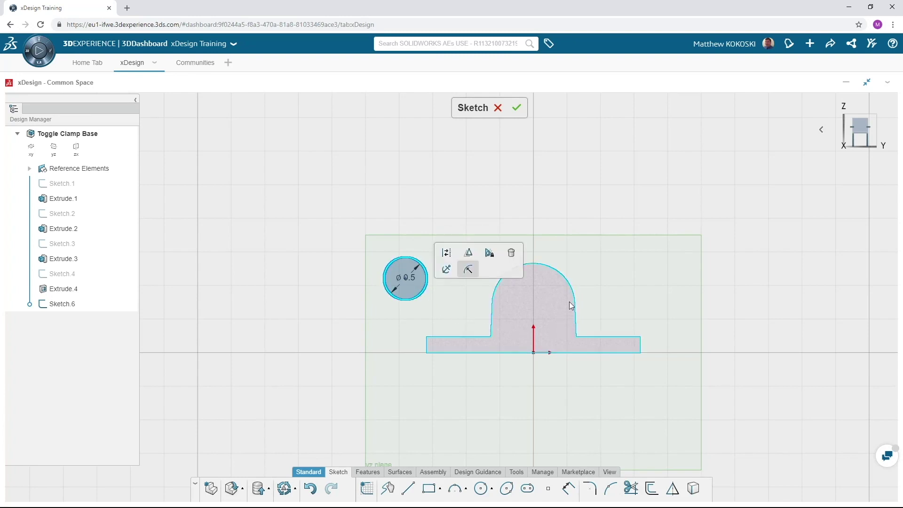
left_click(569, 283)
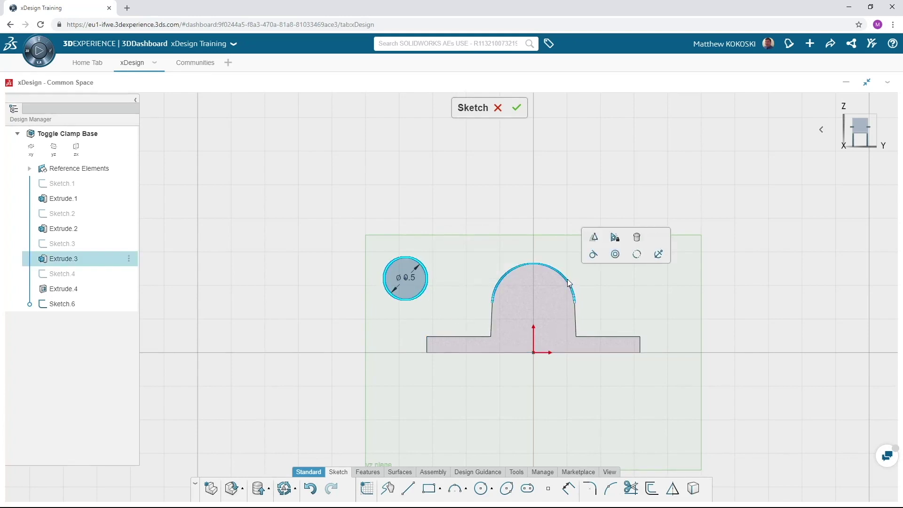
left_click(615, 254)
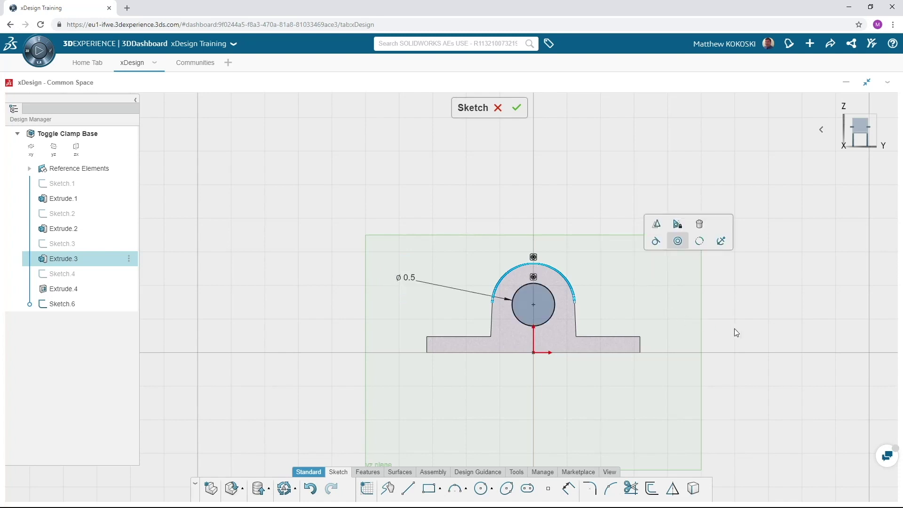
middle_click_drag(736, 333, 409, 487)
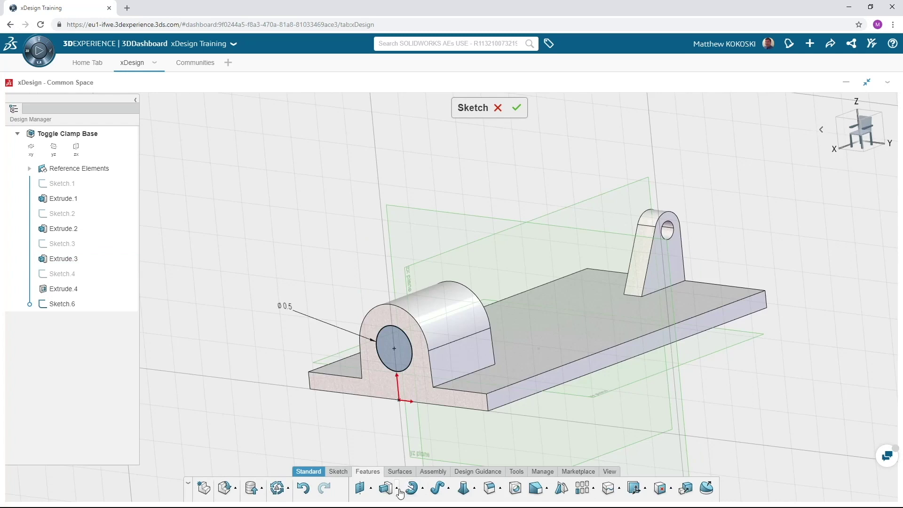
Cut the 0.5 circle into the arched boss with an Up To Next extruded cut, leaving a round bore
left_click(400, 493)
left_click(404, 468)
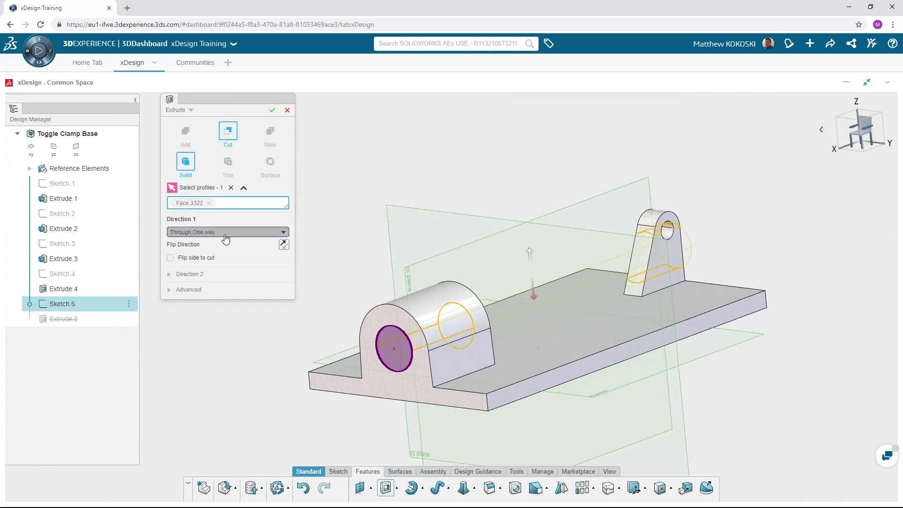
left_click(225, 234)
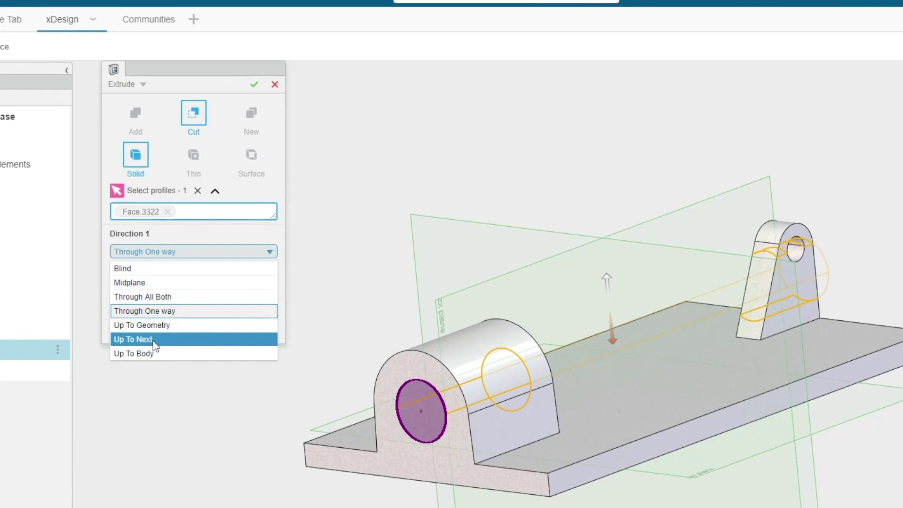
left_click(154, 339)
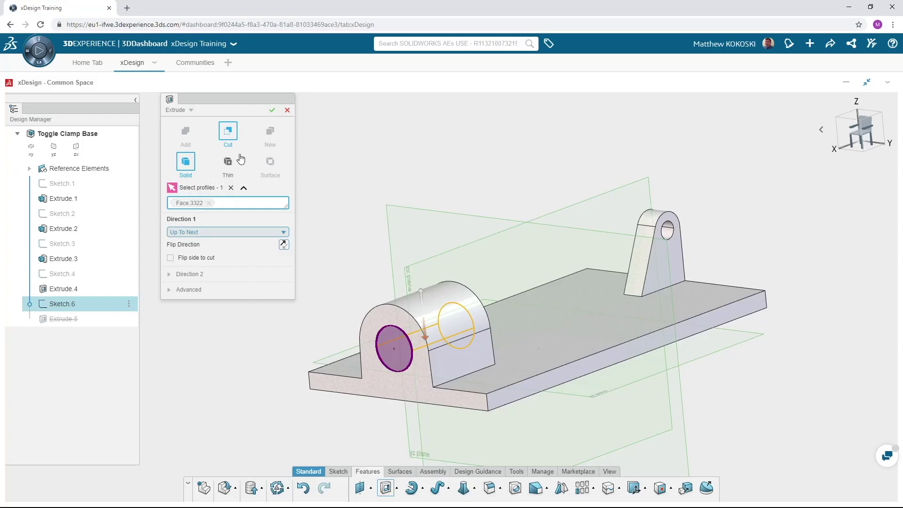
key("Return")
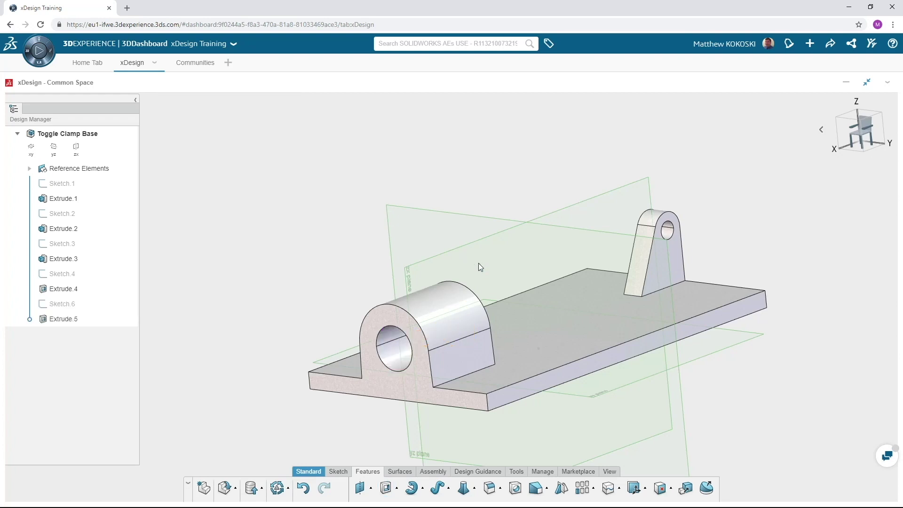
Fillet the plate's two front and two back vertical corner edges at 0.25 in radius
scroll(479, 264, "up", 2)
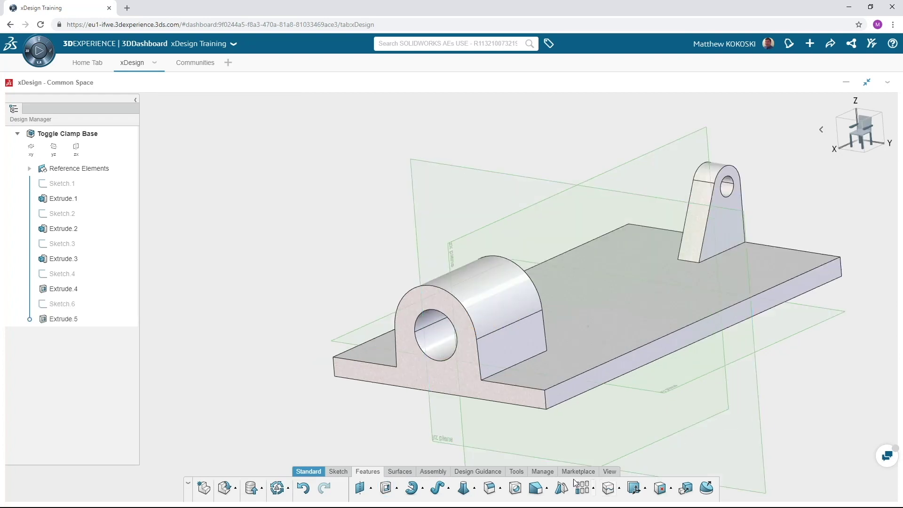
left_click(490, 488)
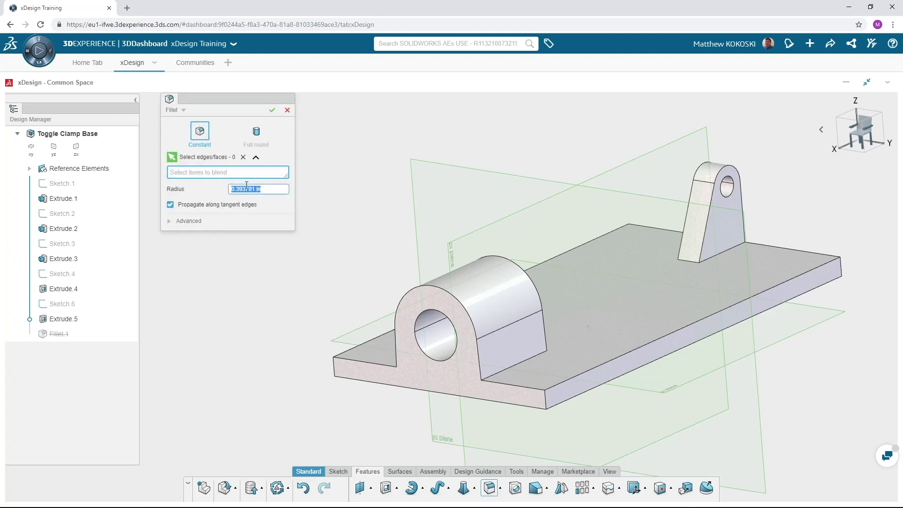
left_click(271, 190)
left_click_drag(262, 190, 220, 191)
key("BackSpace")
type(".25")
key("Return")
left_click(335, 369)
left_click(546, 398)
left_click(841, 267)
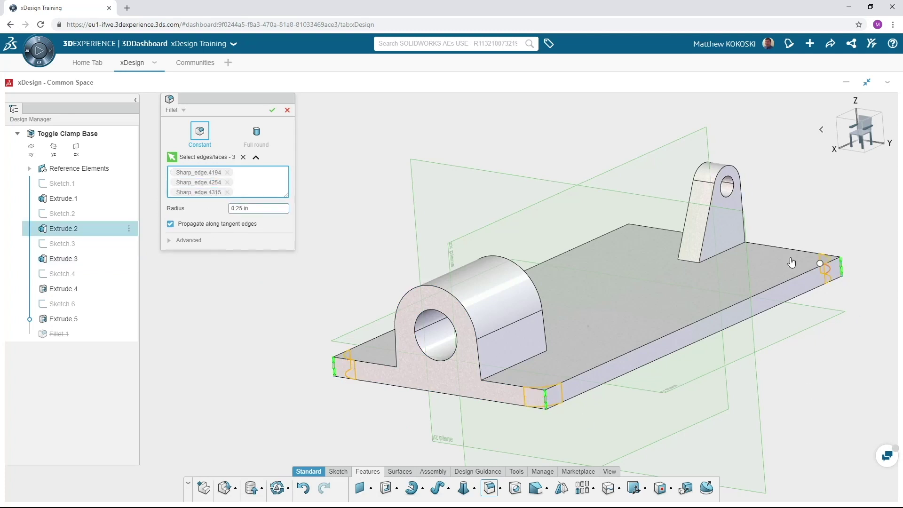
left_click(629, 234)
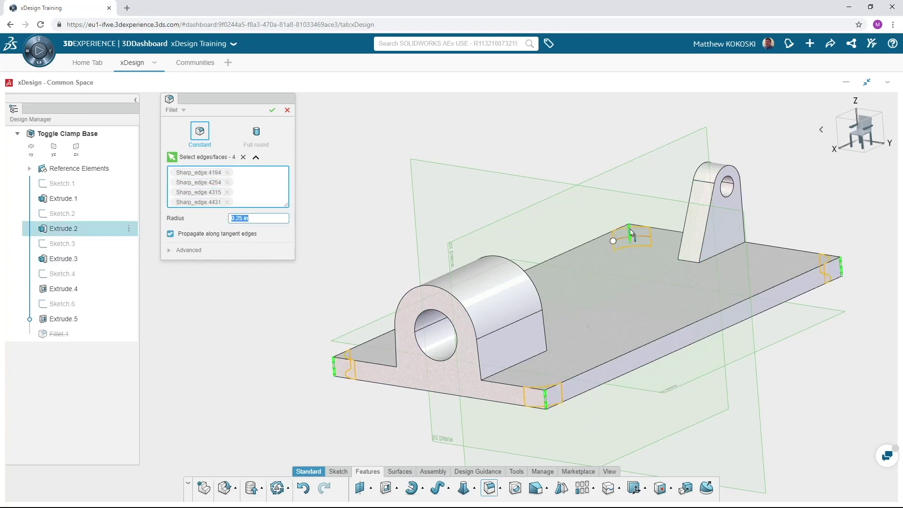
left_click(272, 111)
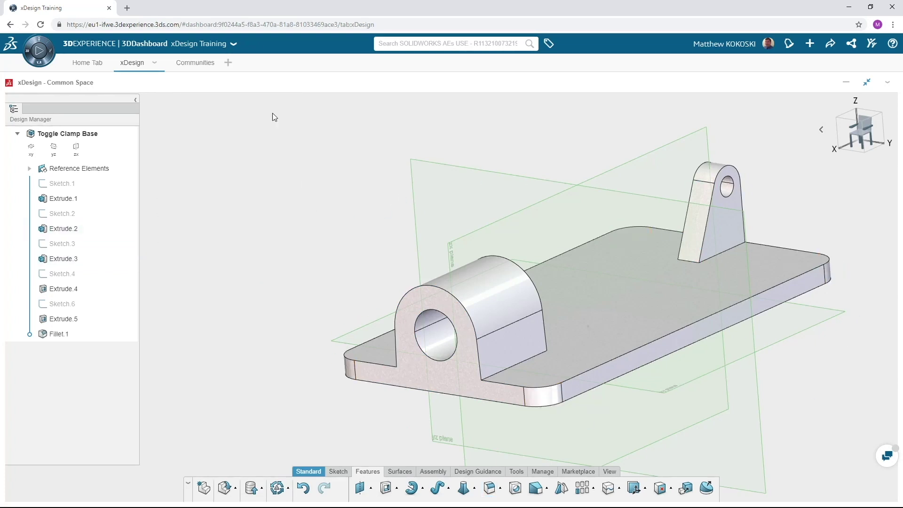
Fillet the boss's two arched edges and the tab's two side edges at 0.05 in
left_click(475, 423)
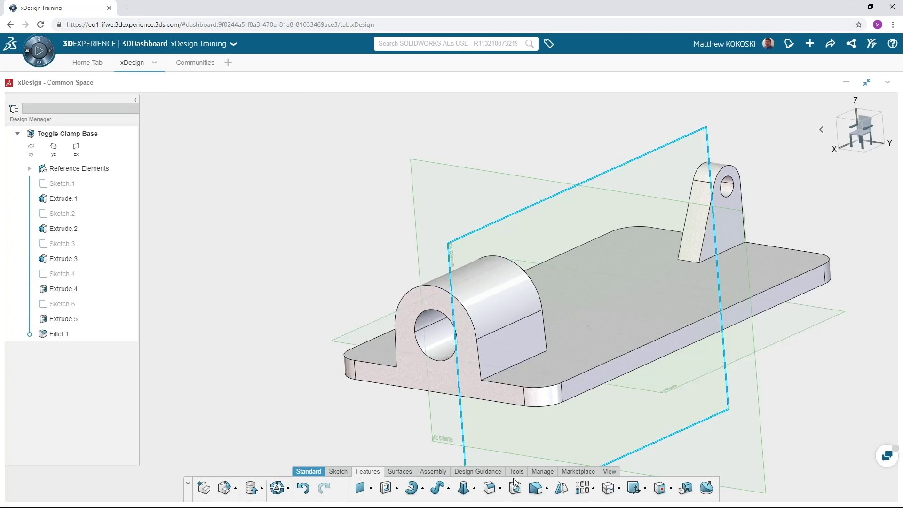
left_click(490, 492)
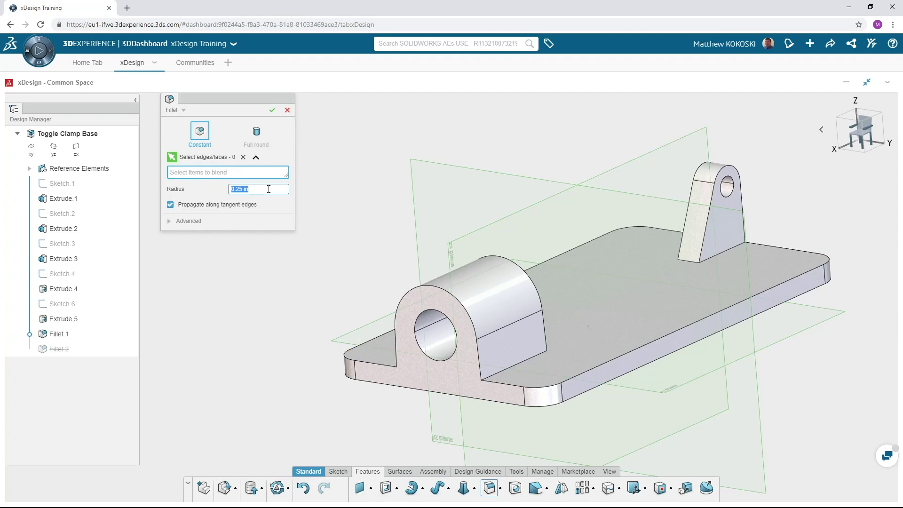
key("BackSpace")
key("Return")
left_click(430, 283)
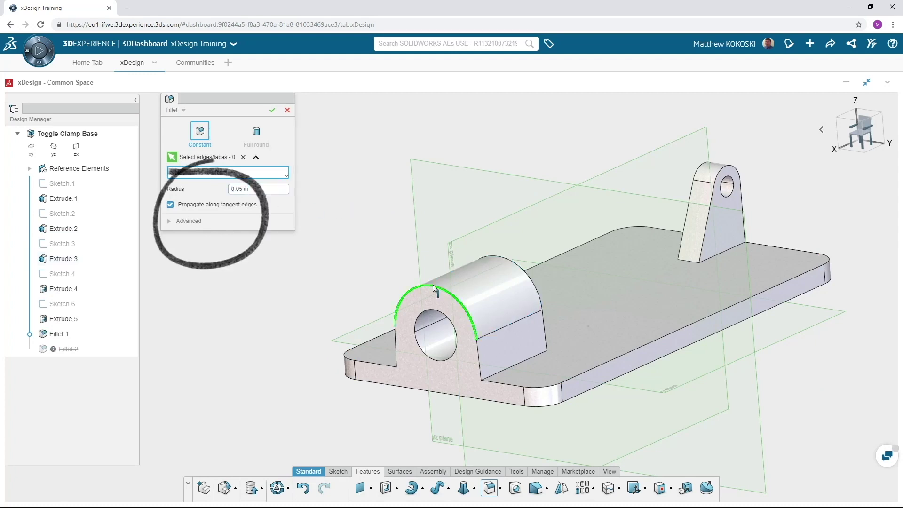
left_click(497, 260)
left_click(688, 221)
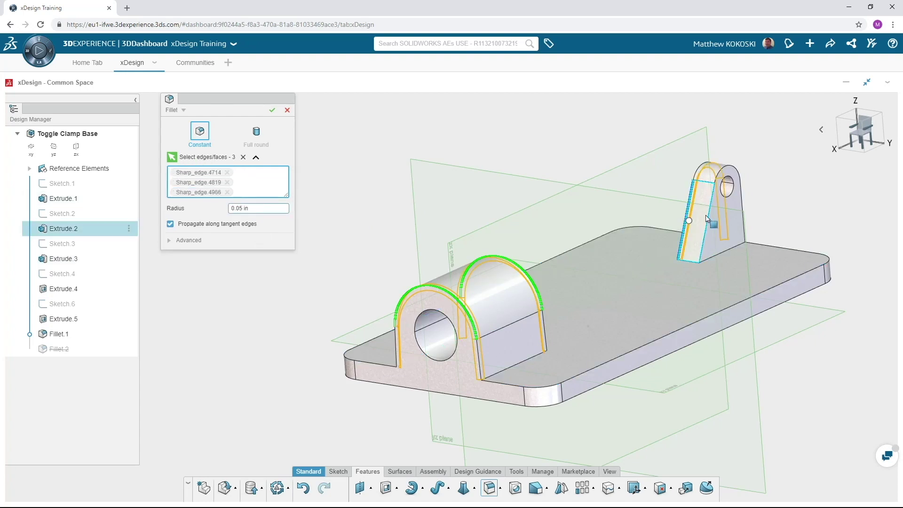
left_click(702, 222)
left_click(272, 110)
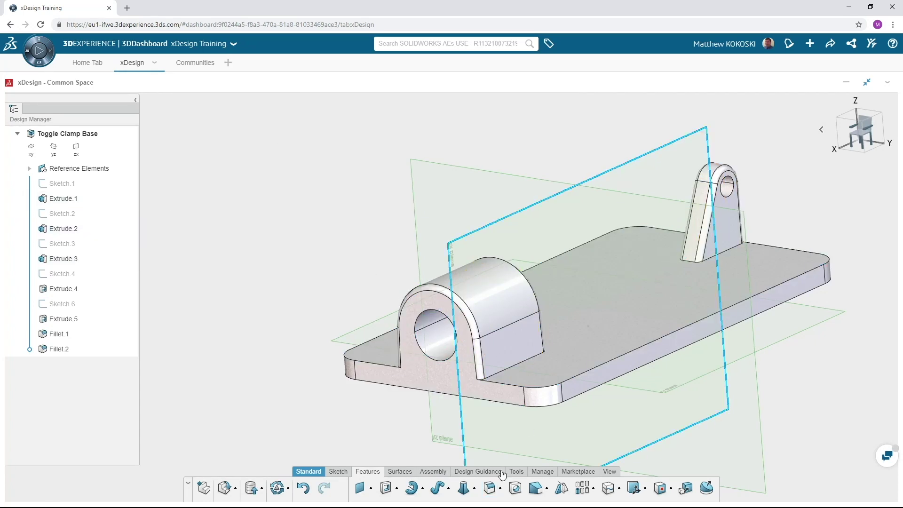
Add 0.05 in fillets where the boss and tab meet the plate
left_click(498, 369)
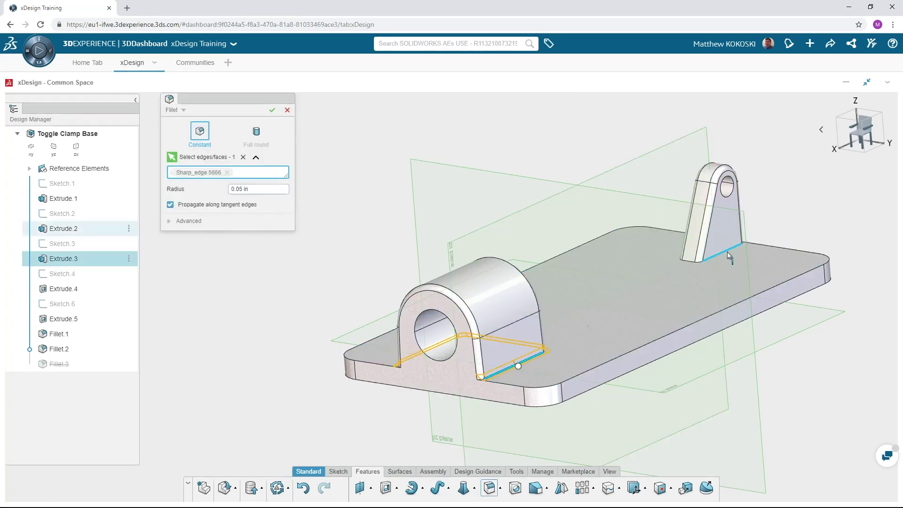
left_click(725, 253)
left_click(271, 111)
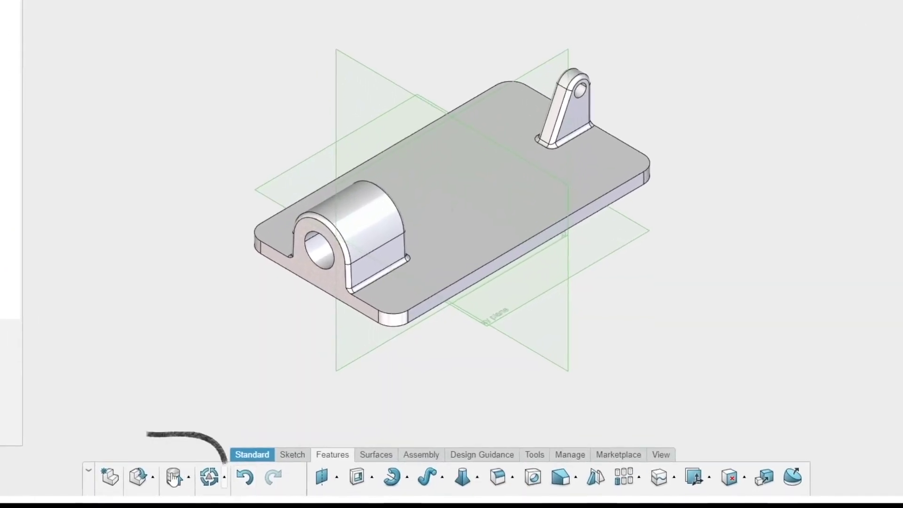
Save the Toggle Clamp Base part
left_click(172, 477)
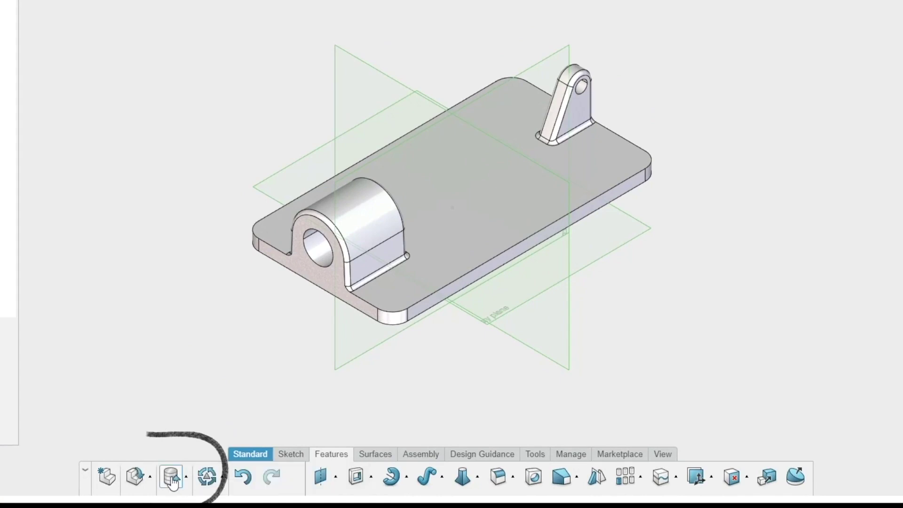